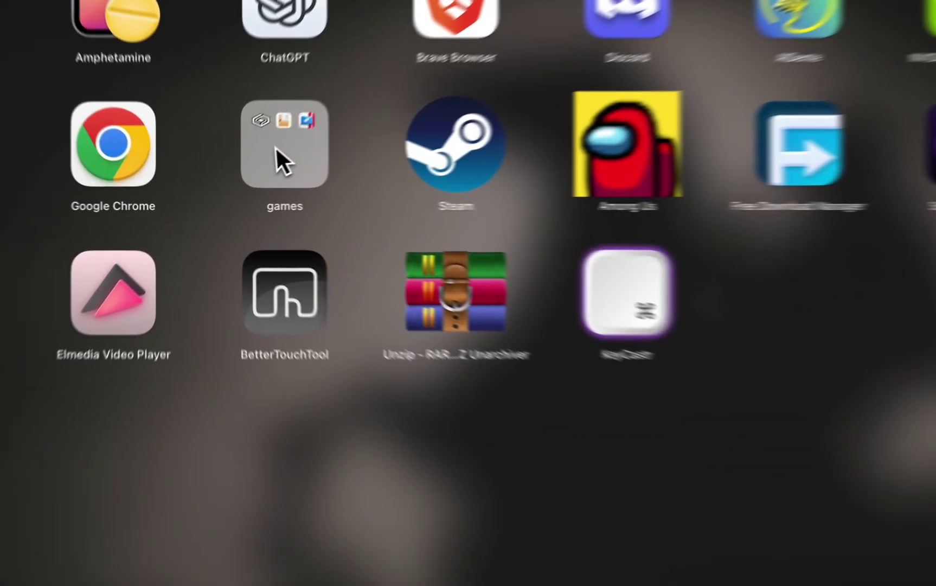
In the games folder, place The Unarchiver after Parallels Desktop and launch Parallels Desktop
left_click(249, 166)
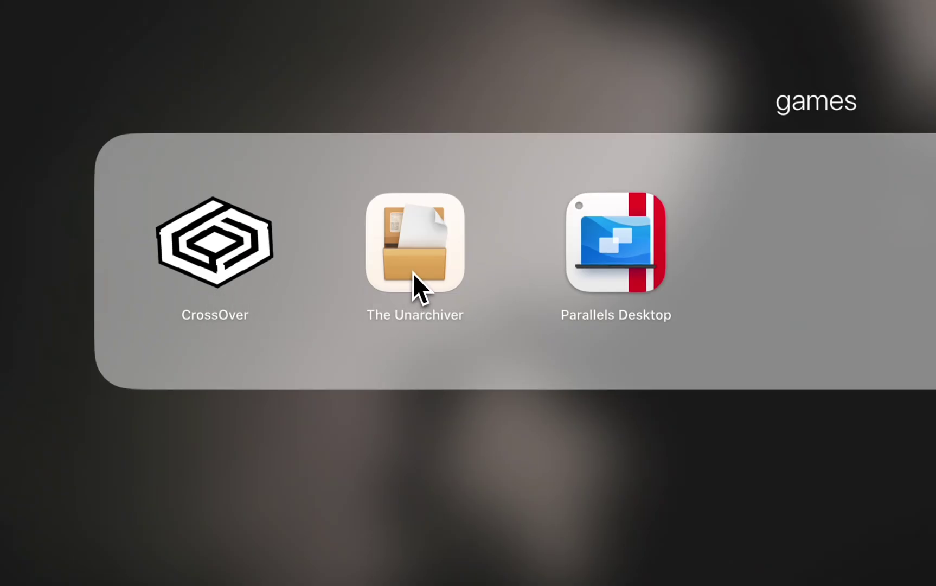
left_click_drag(413, 273, 623, 168)
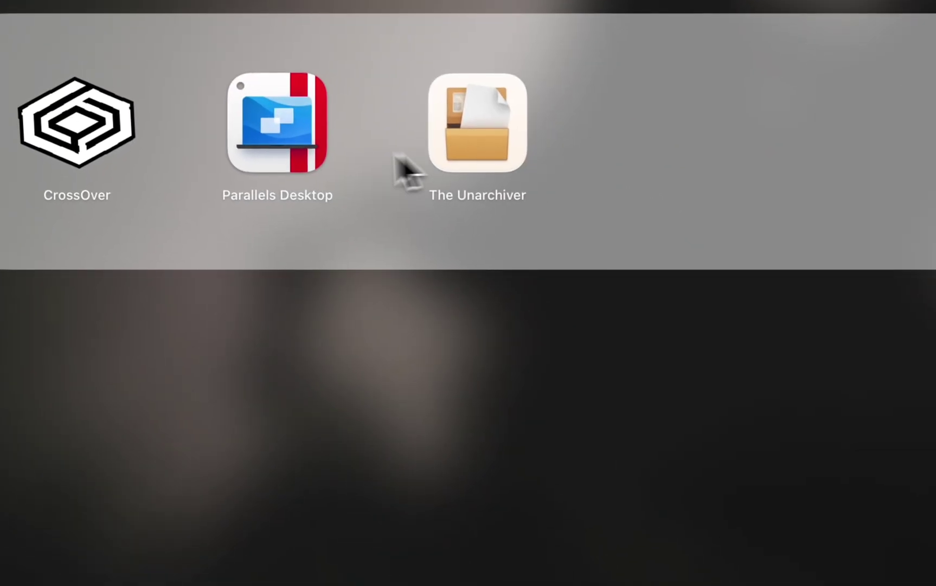
left_click(265, 145)
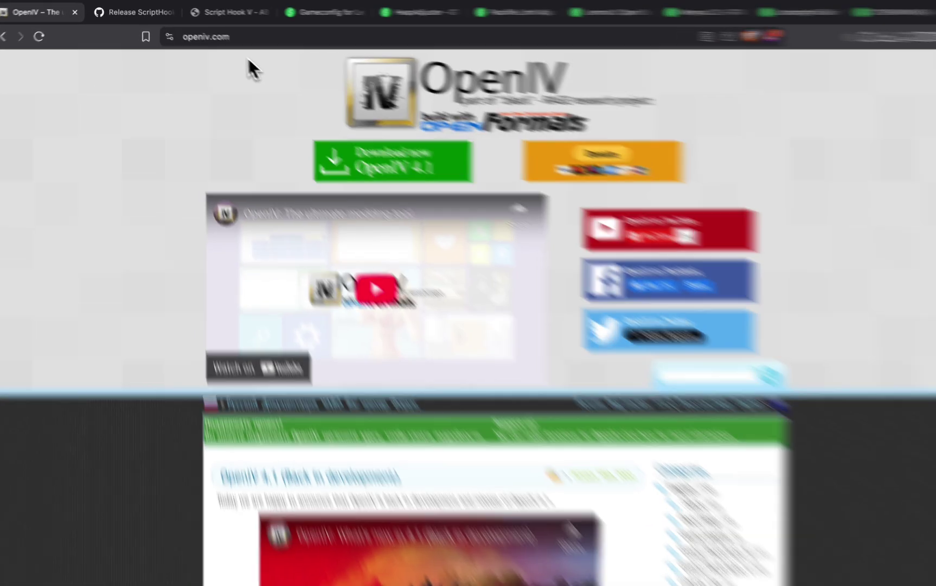
Save the OpenIV 4.1 installer to Downloads and close the OpenIV tab
left_click(241, 41)
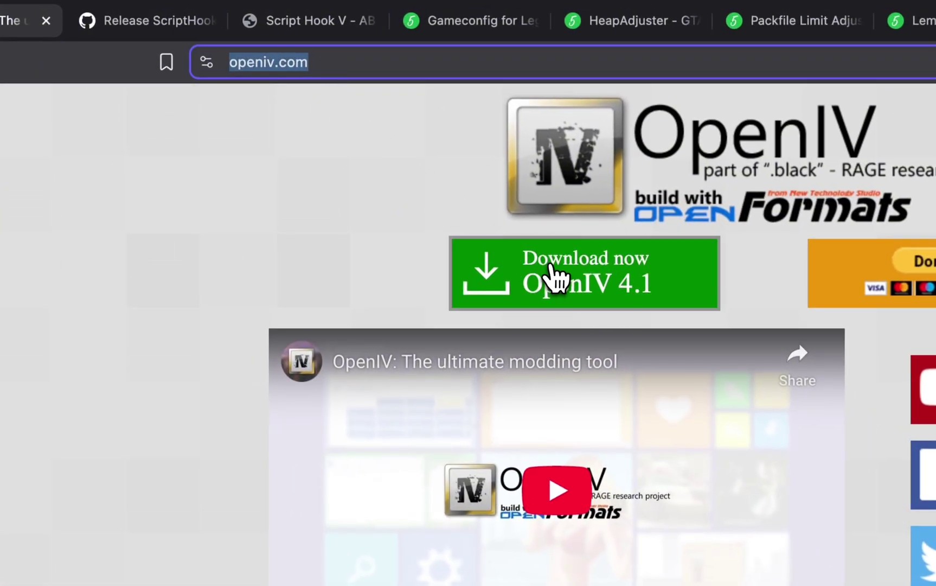
left_click(374, 164)
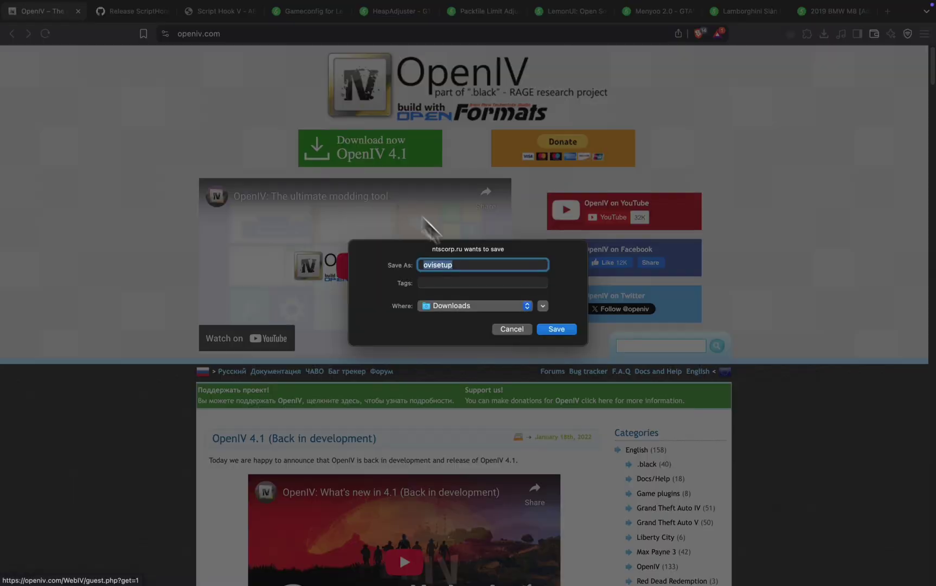
left_click(557, 329)
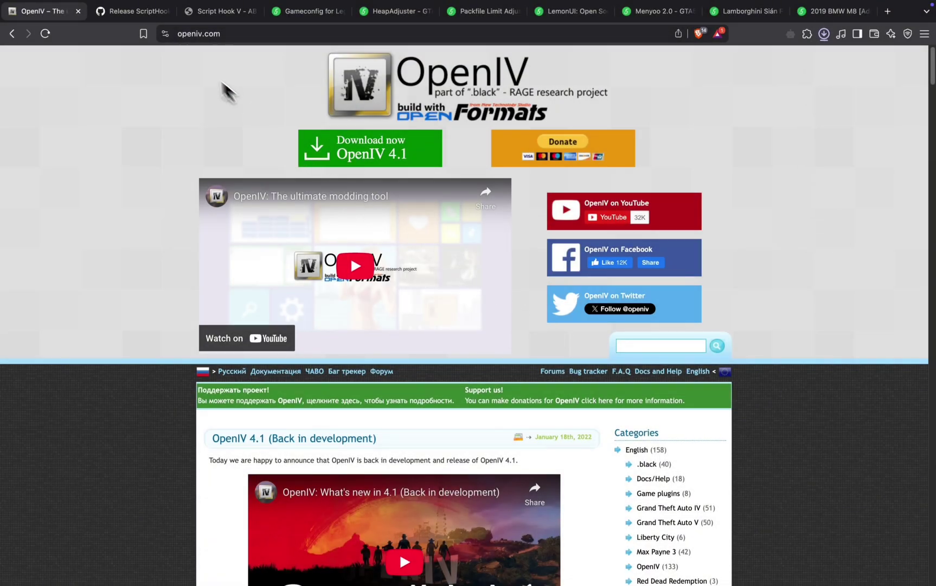
left_click(78, 11)
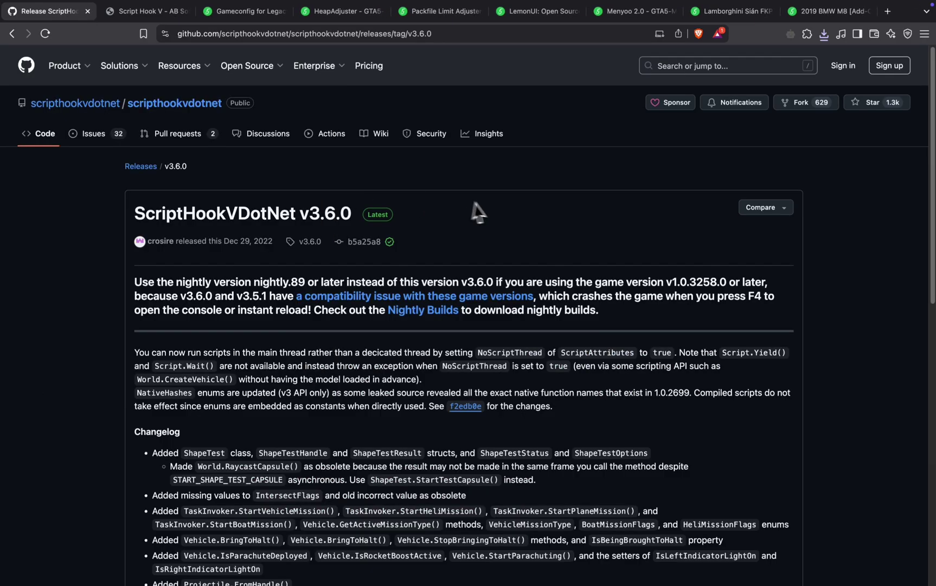
Save ScriptHookVDotNet.zip from the v3.6.0 release assets to Downloads
left_click_drag(359, 213, 135, 214)
left_click(470, 238)
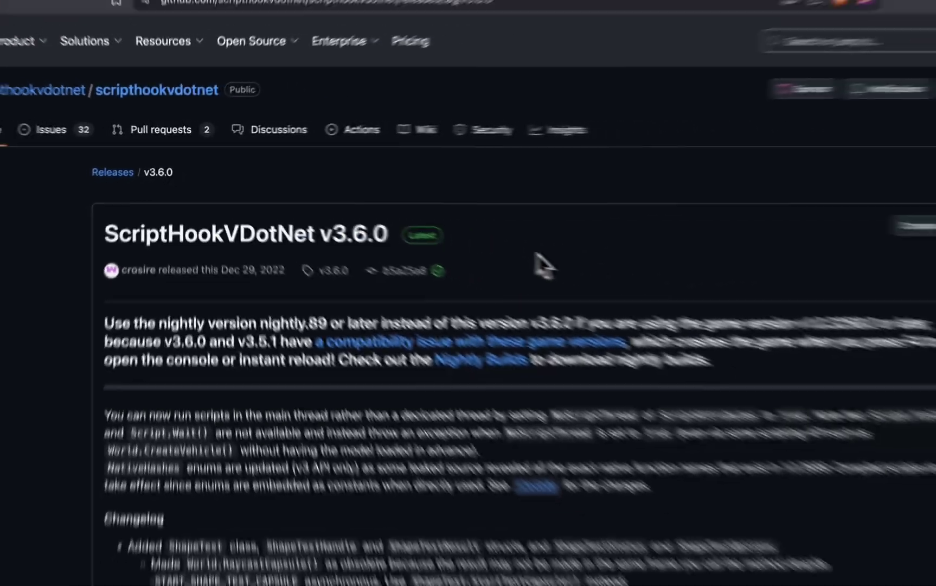
scroll(544, 265, "down", 15)
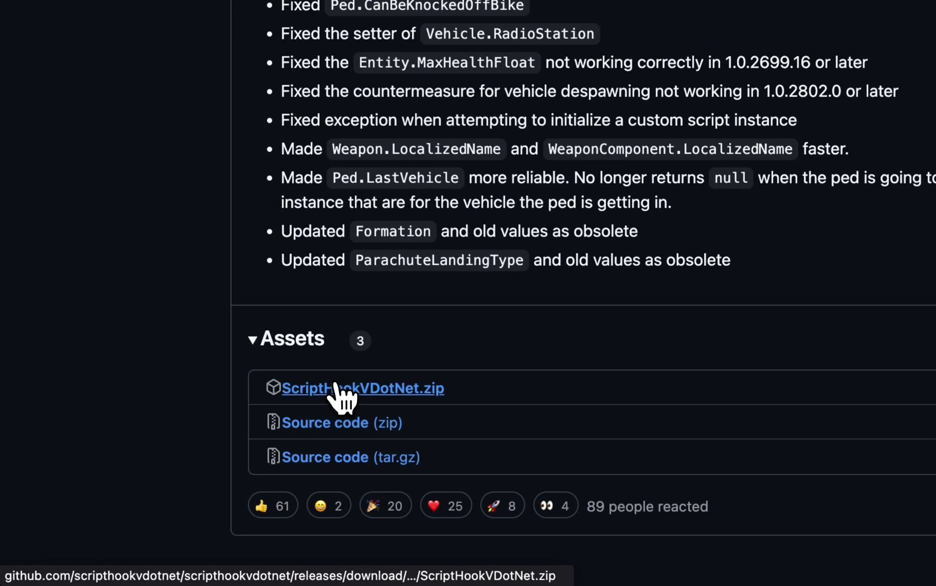
left_click(336, 387)
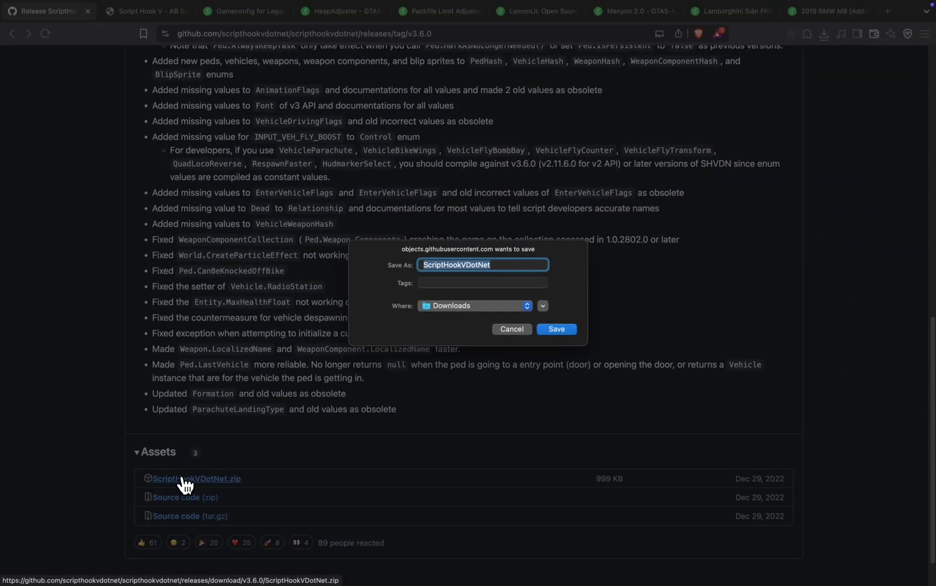
key("Return")
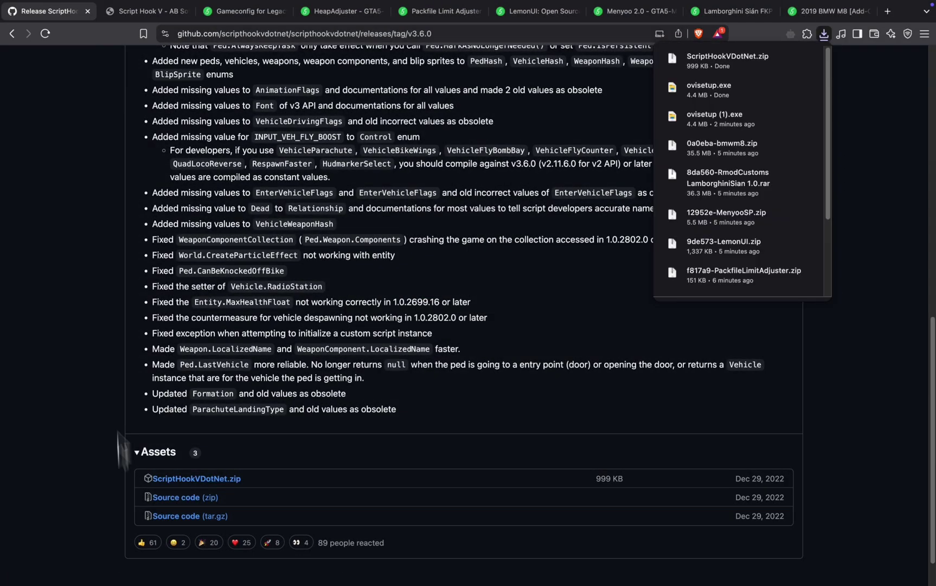
Save the Script Hook V archive ScriptHookV_3504.0_813.11.zip to Downloads
left_click(147, 11)
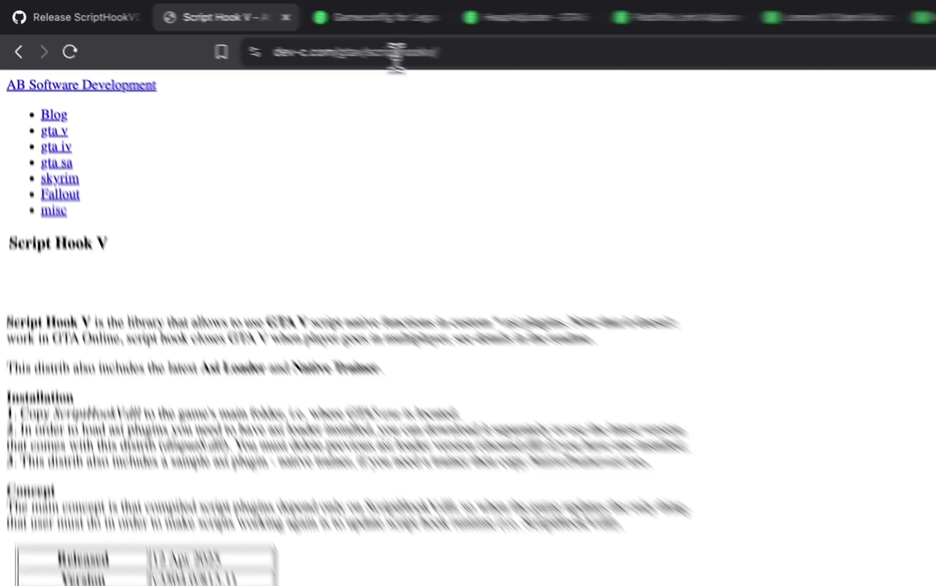
left_click(396, 52)
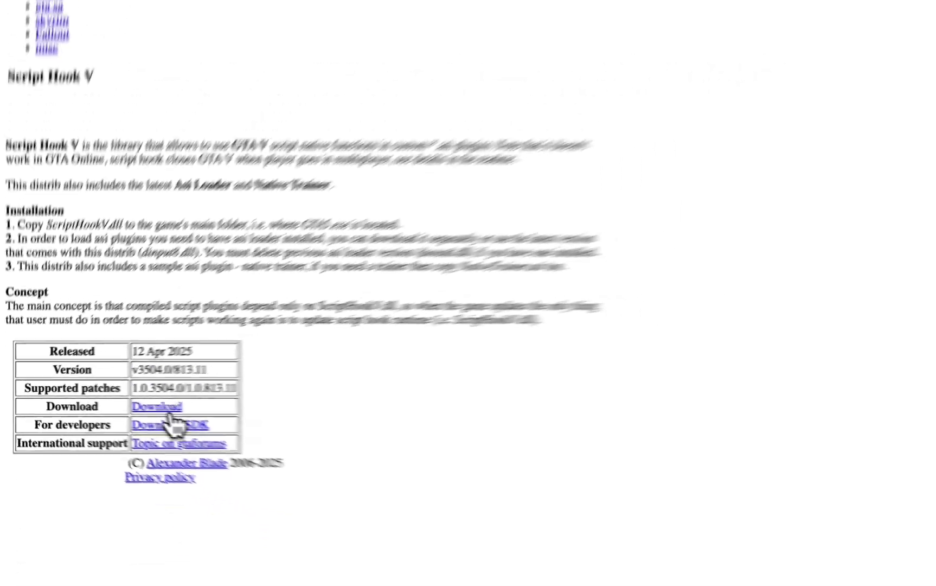
left_click(163, 408)
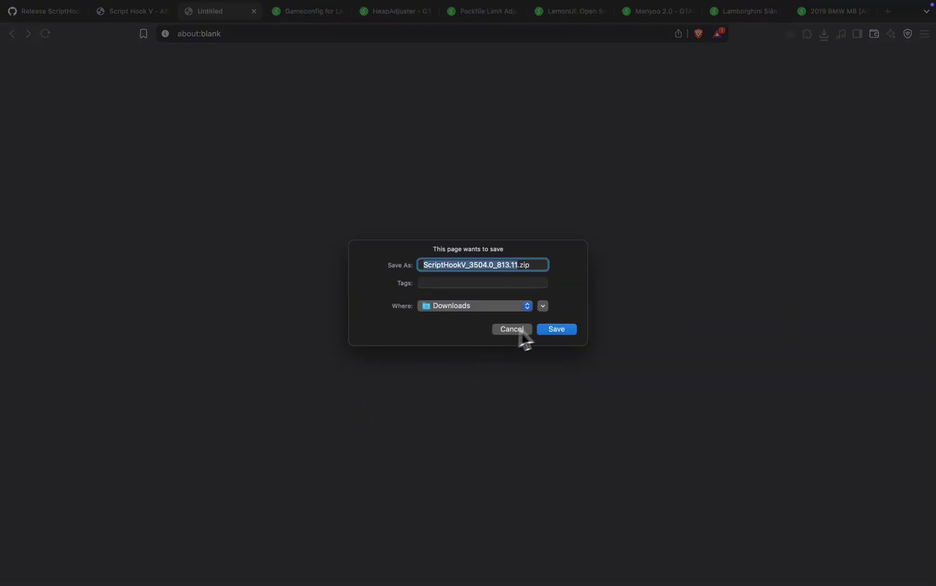
left_click(556, 331)
left_click(255, 12)
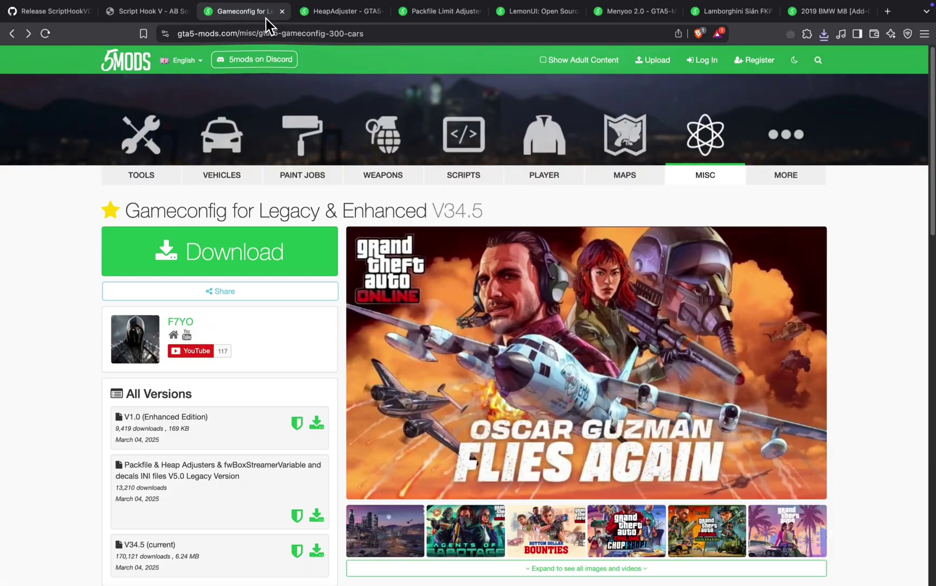
Download the Gameconfig v34.5 and HeapAdjuster archives to Downloads
left_click_drag(126, 211, 406, 211)
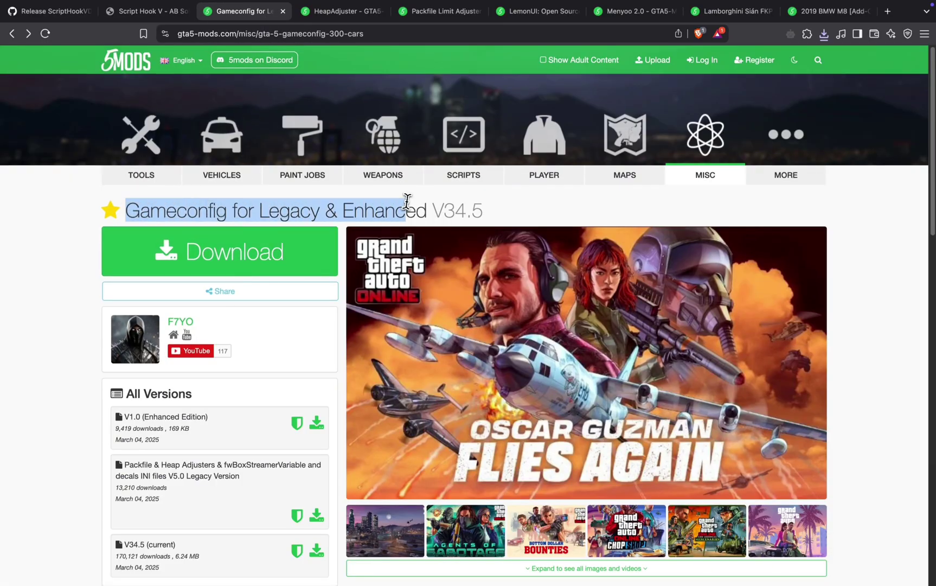
left_click(216, 266)
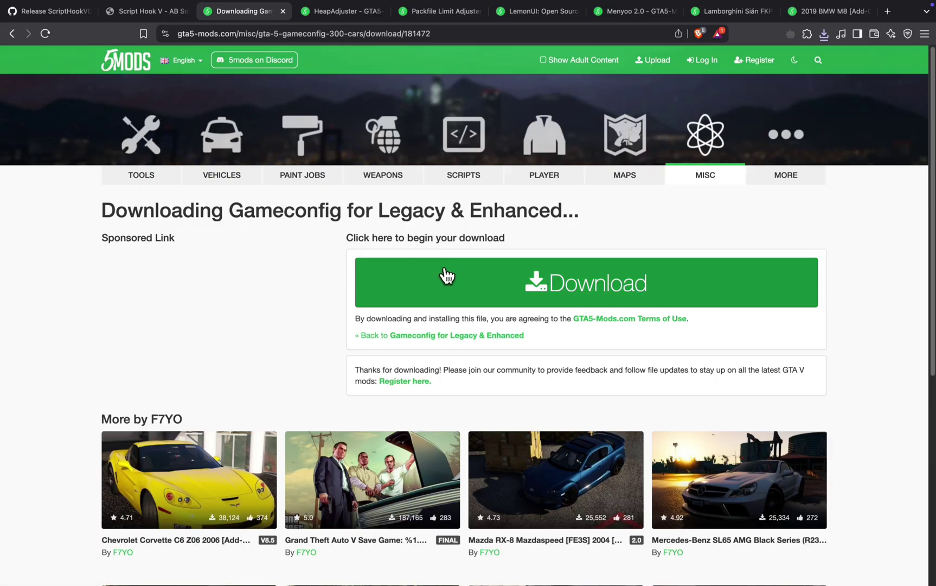
left_click(445, 274)
left_click(557, 329)
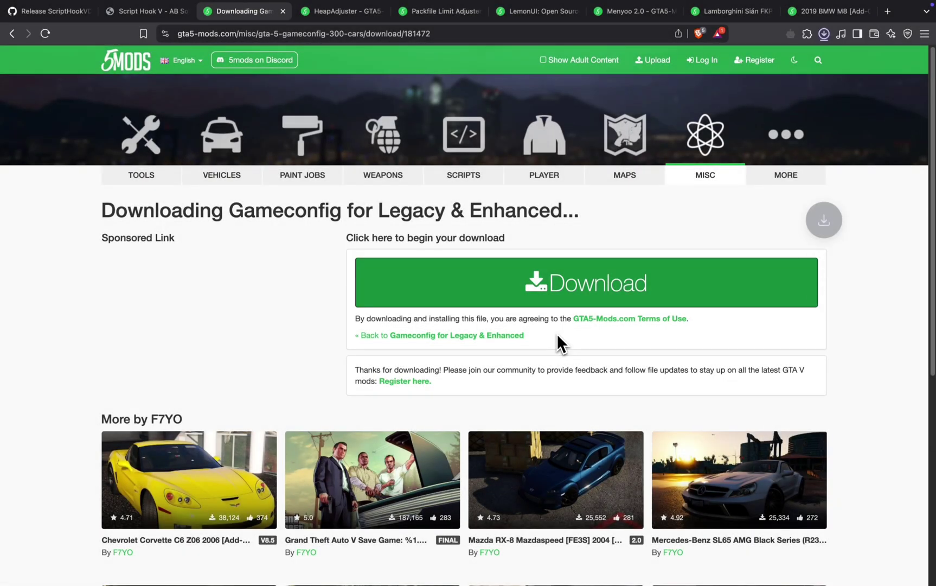
left_click(371, 18)
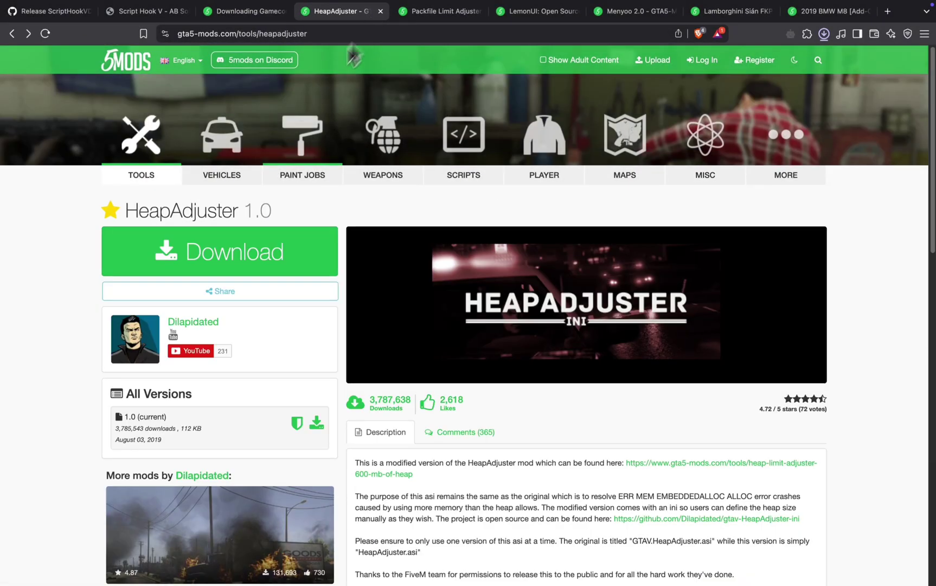
left_click_drag(139, 211, 253, 213)
left_click(243, 271)
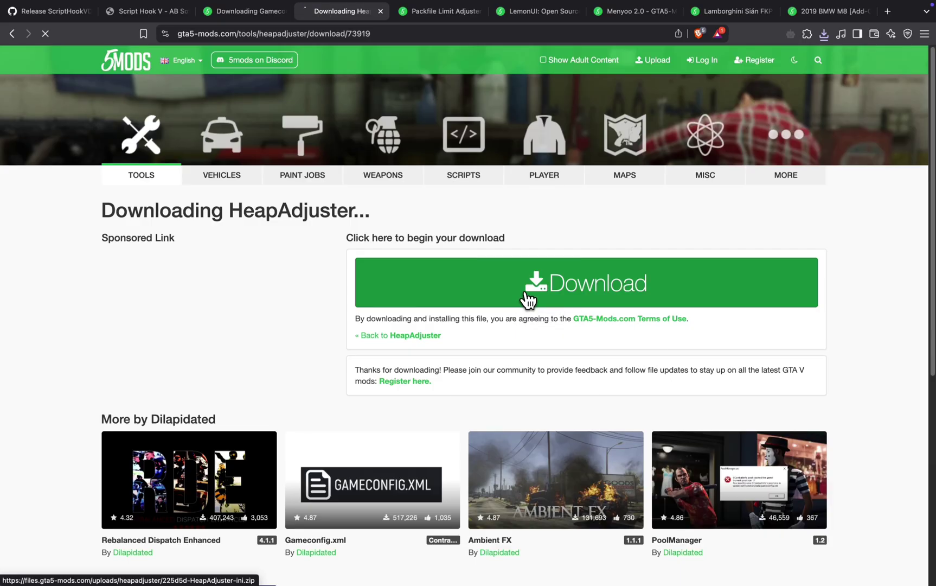
left_click(527, 298)
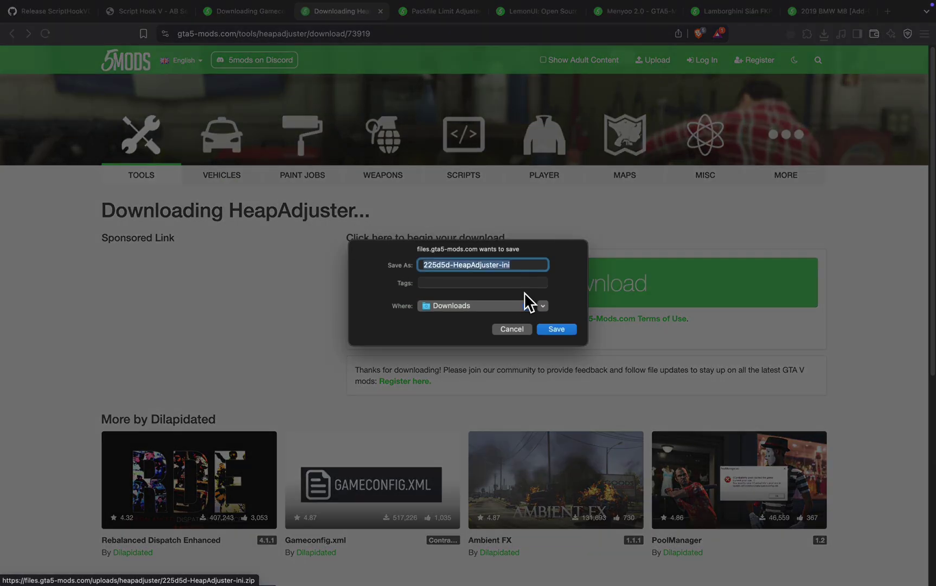
left_click(559, 329)
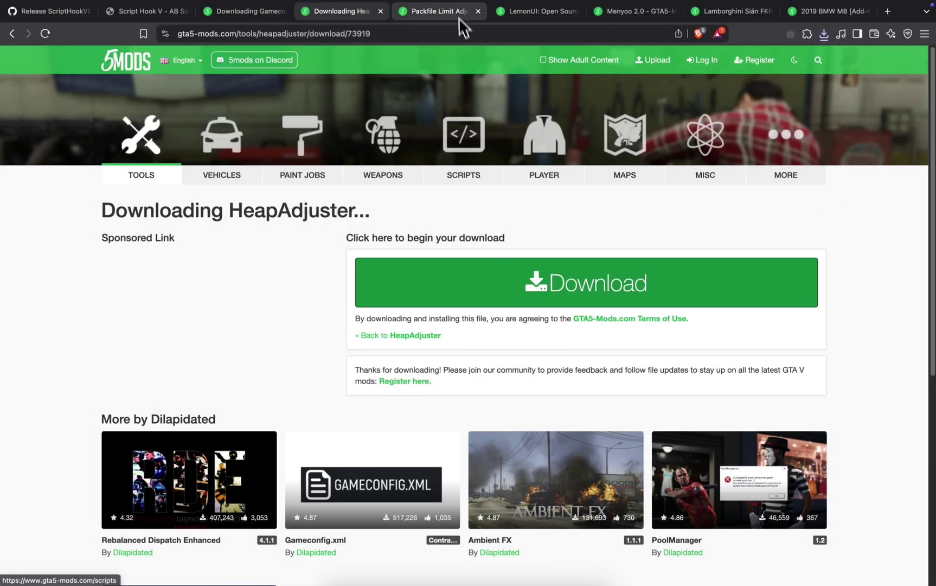
Download the Packfile Limit Adjuster and LemonUI archives to Downloads
left_click(454, 13)
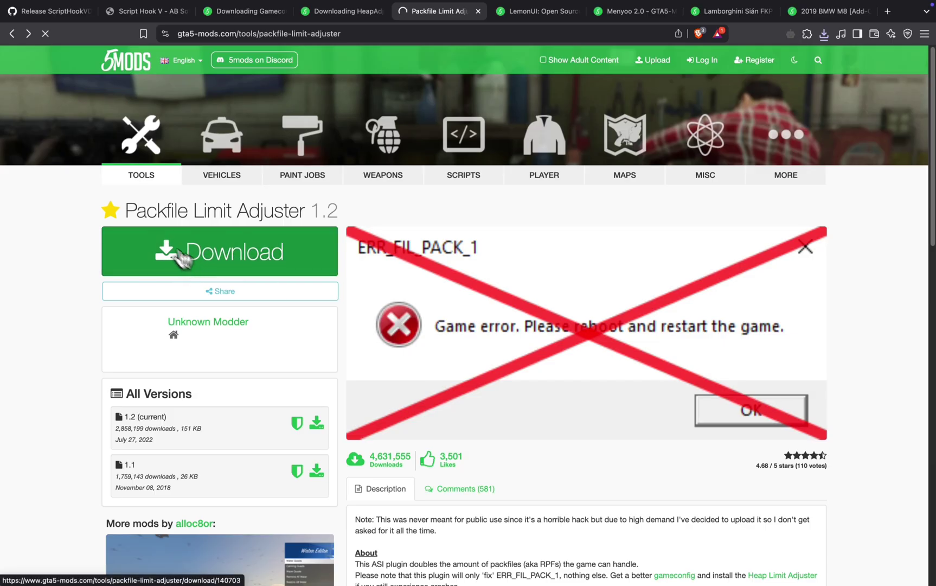
left_click(185, 261)
left_click_drag(124, 211, 309, 203)
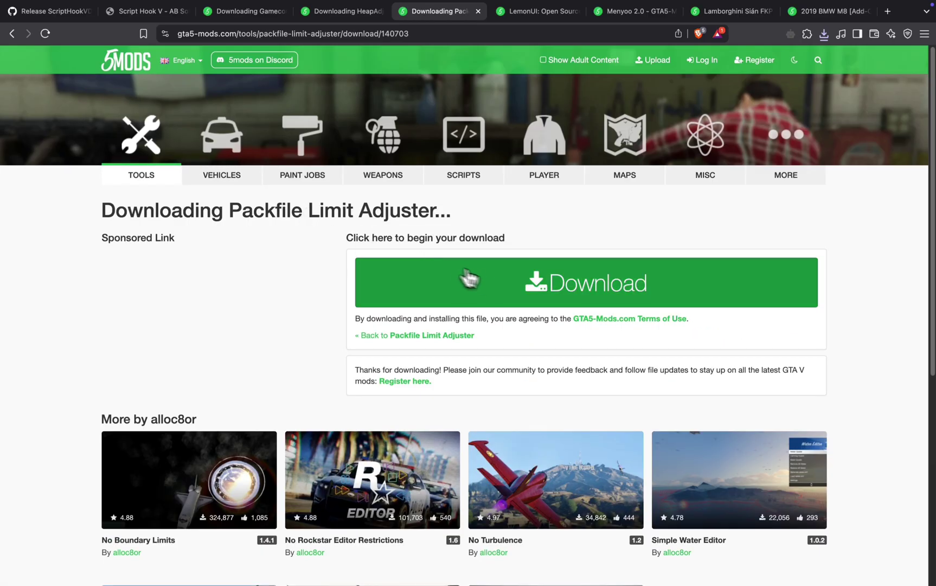
left_click(496, 285)
left_click(552, 329)
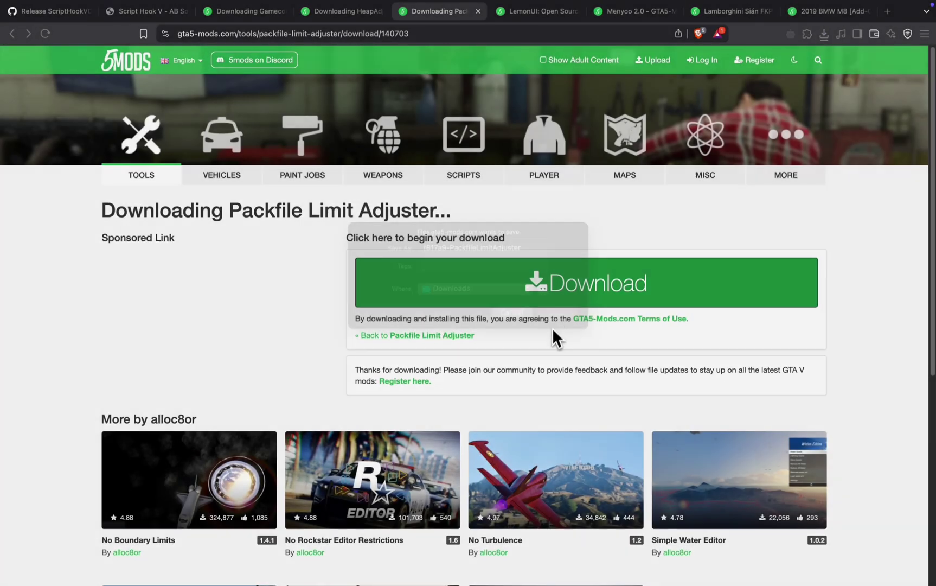
left_click(544, 16)
left_click_drag(135, 211, 391, 211)
left_click(209, 263)
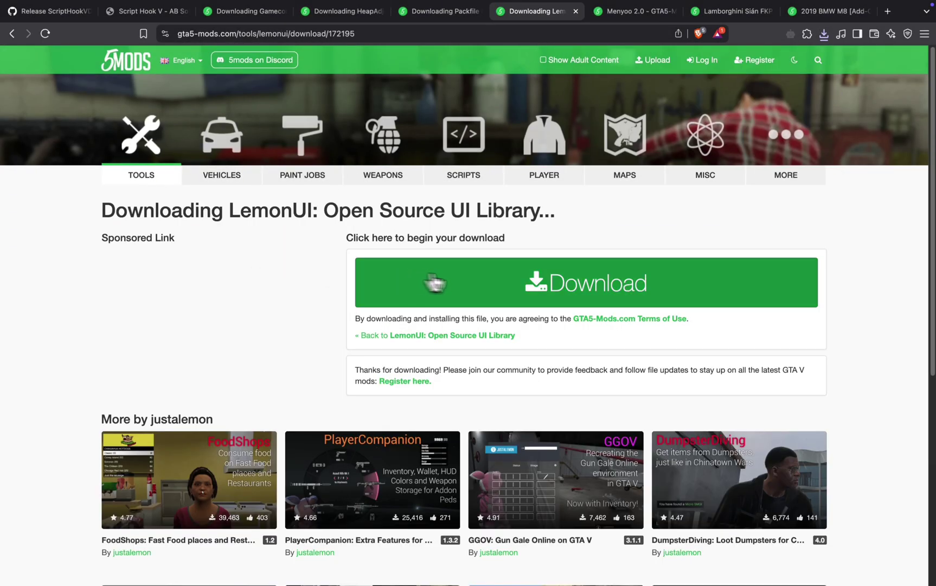
left_click(477, 282)
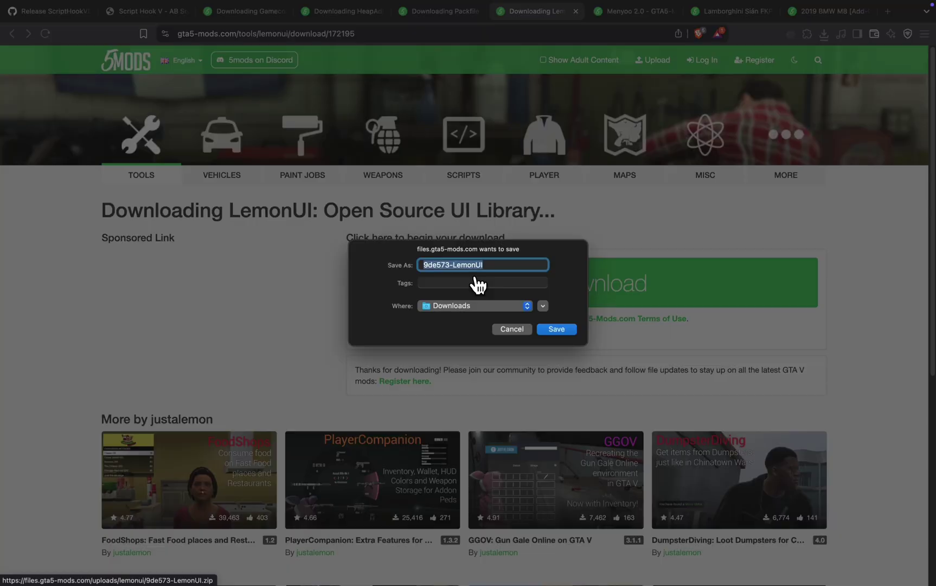
left_click(557, 329)
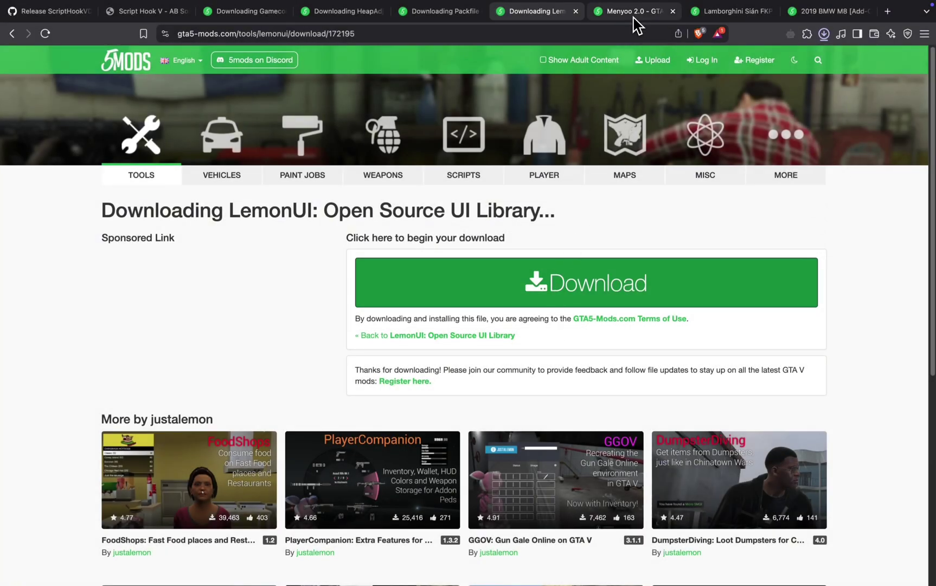
left_click(633, 12)
Save the Menyoo 2.0 zip to Downloads
left_click_drag(102, 210, 236, 211)
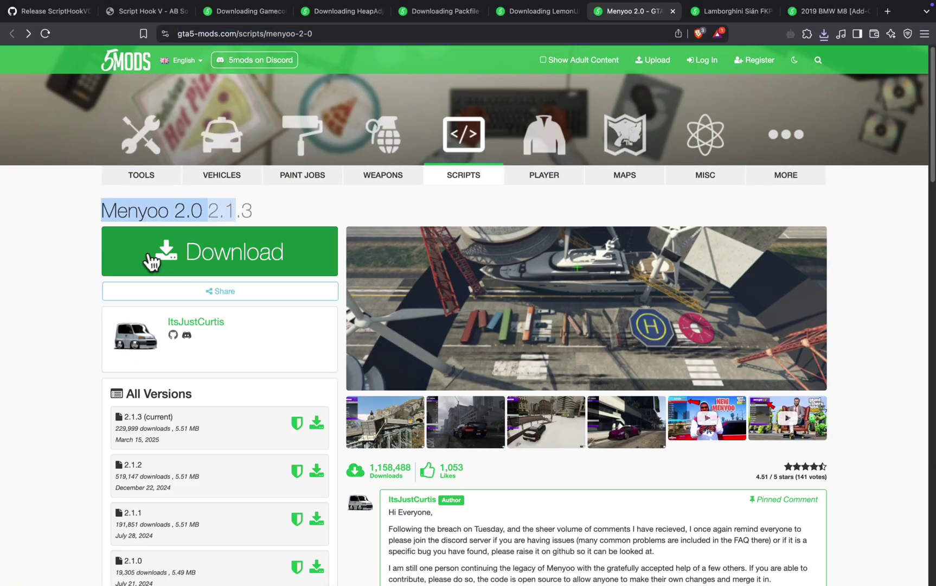
left_click(159, 249)
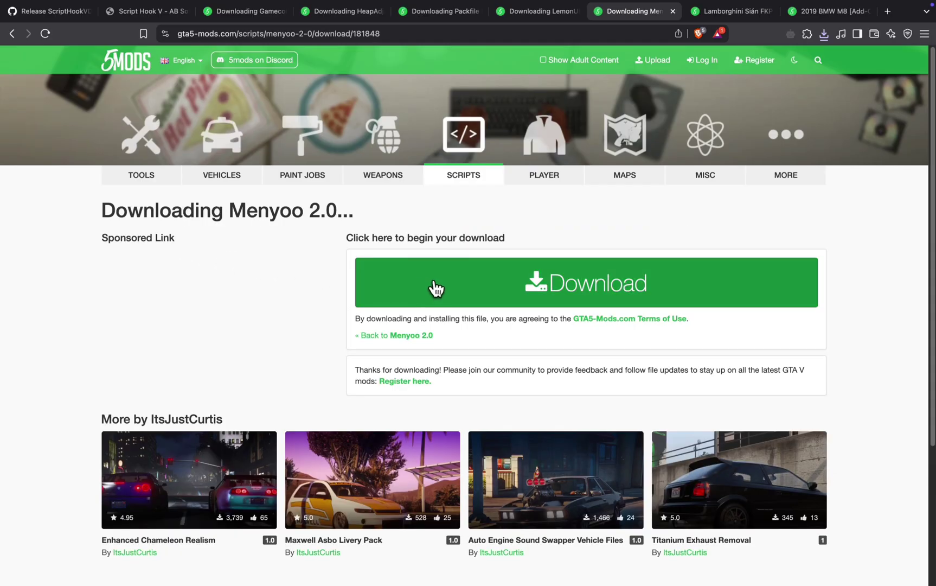
left_click(434, 286)
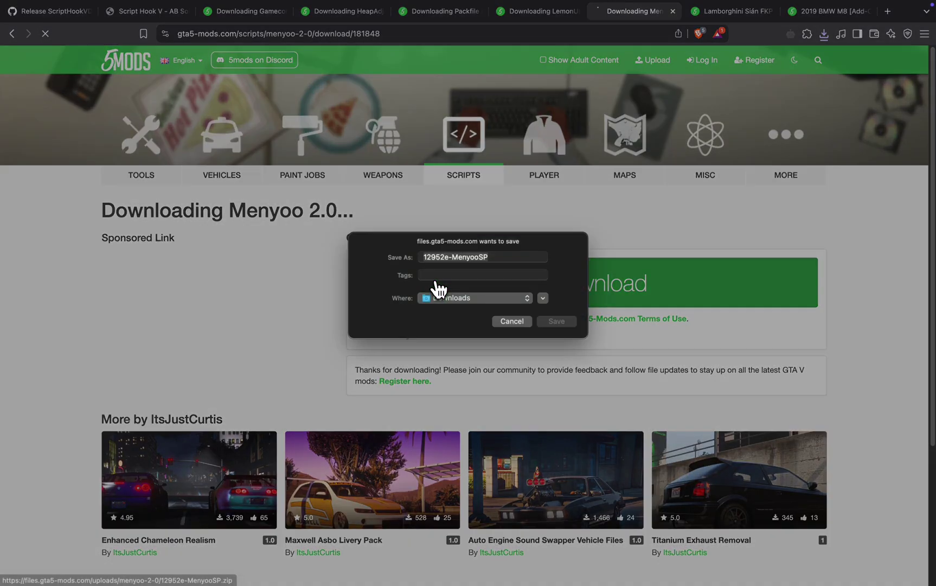
left_click(557, 329)
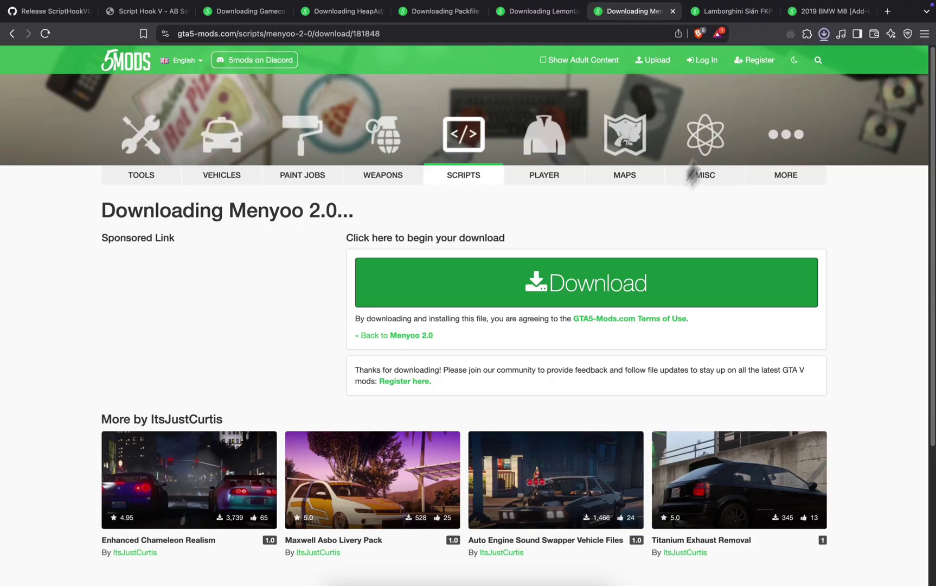
Save the Lamborghini Sián FKP 37 OIV archive to Downloads
left_click(721, 17)
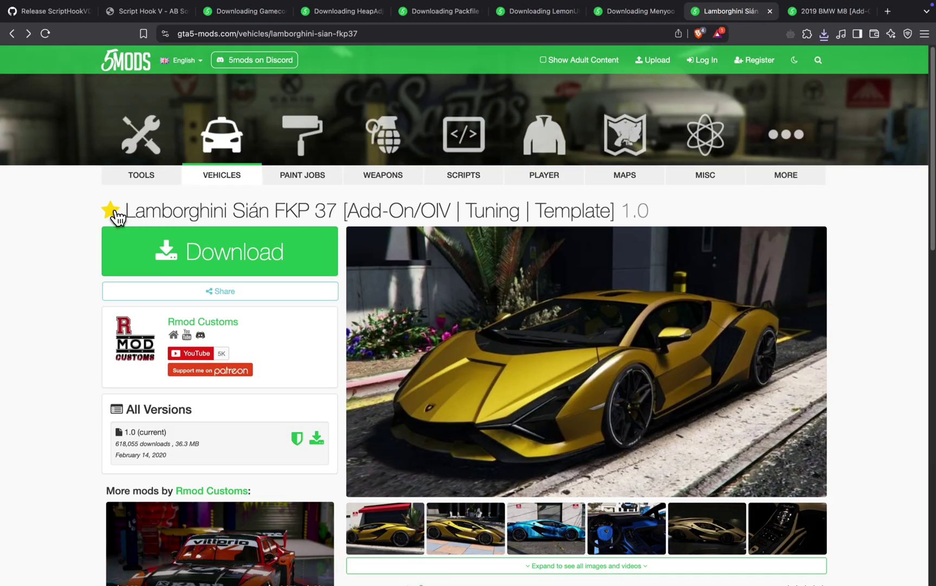
left_click_drag(145, 211, 370, 211)
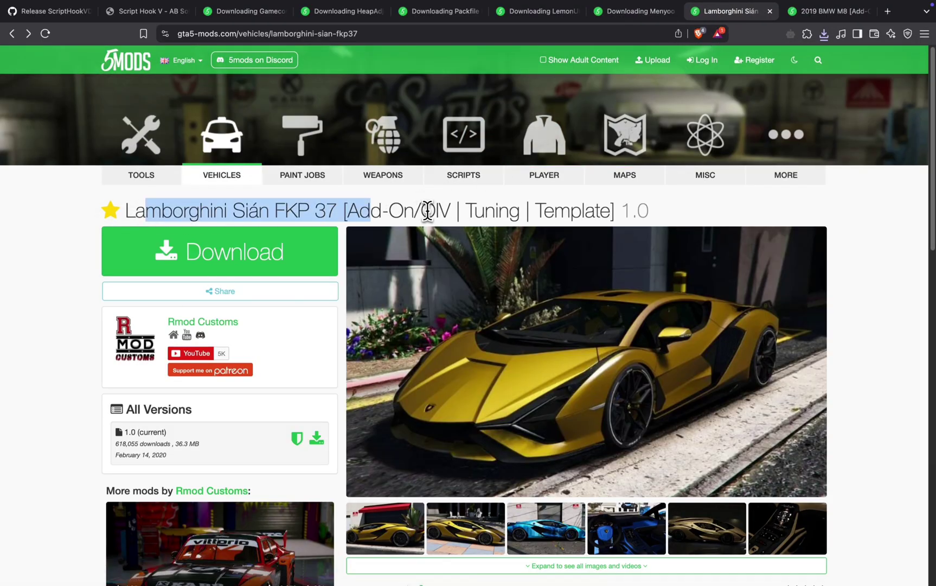
double_click(428, 210)
left_click(262, 262)
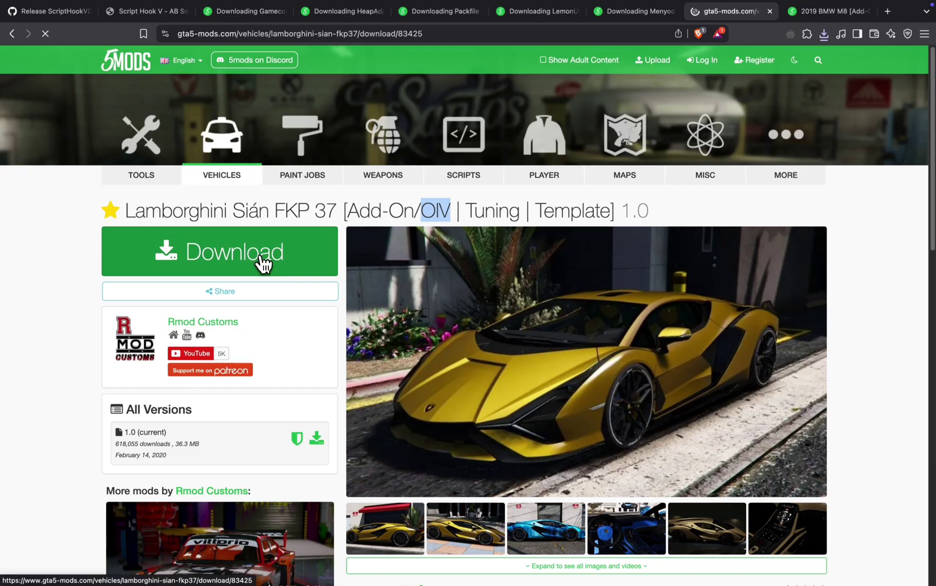
left_click(566, 289)
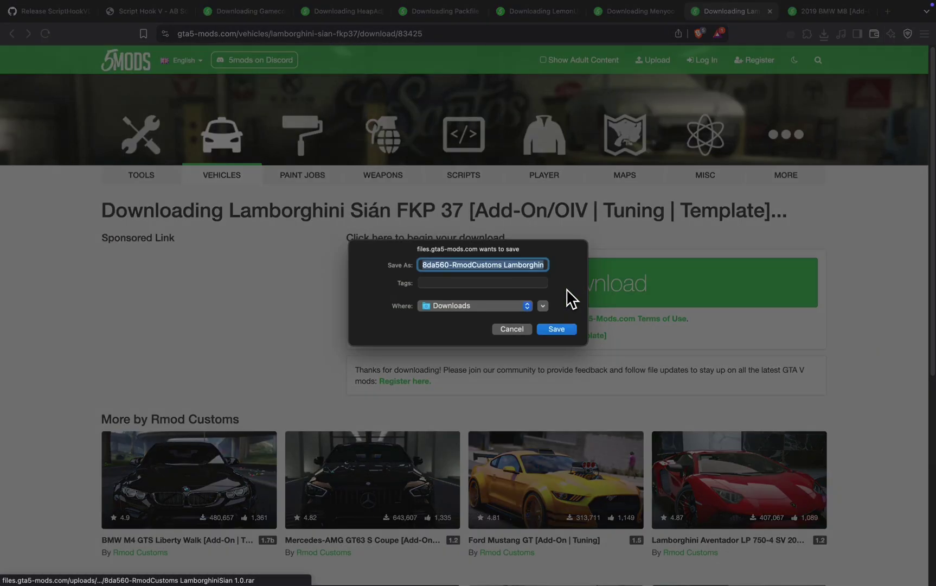
left_click(556, 329)
Save the 2019 BMW M8 [Add-On] file to Downloads
left_click(816, 15)
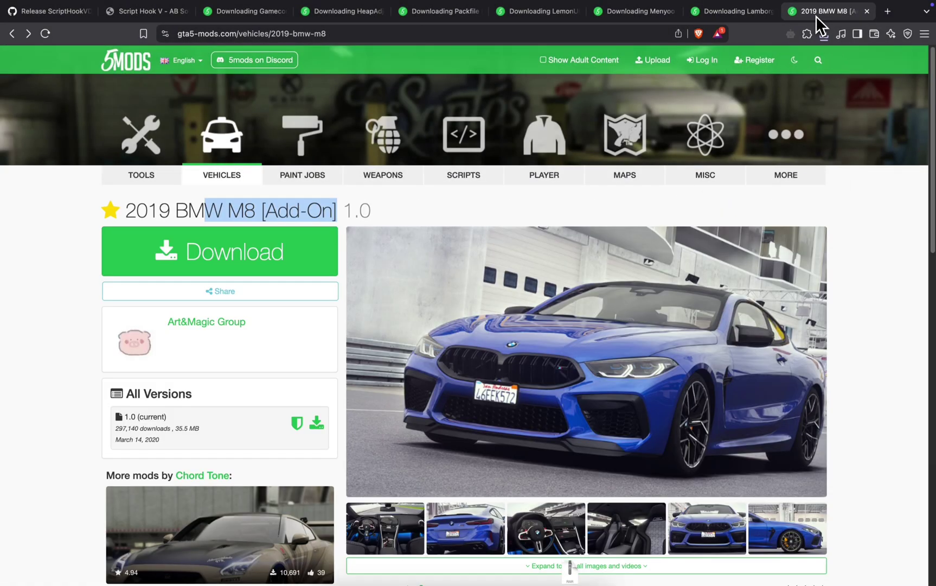
left_click_drag(125, 211, 342, 210)
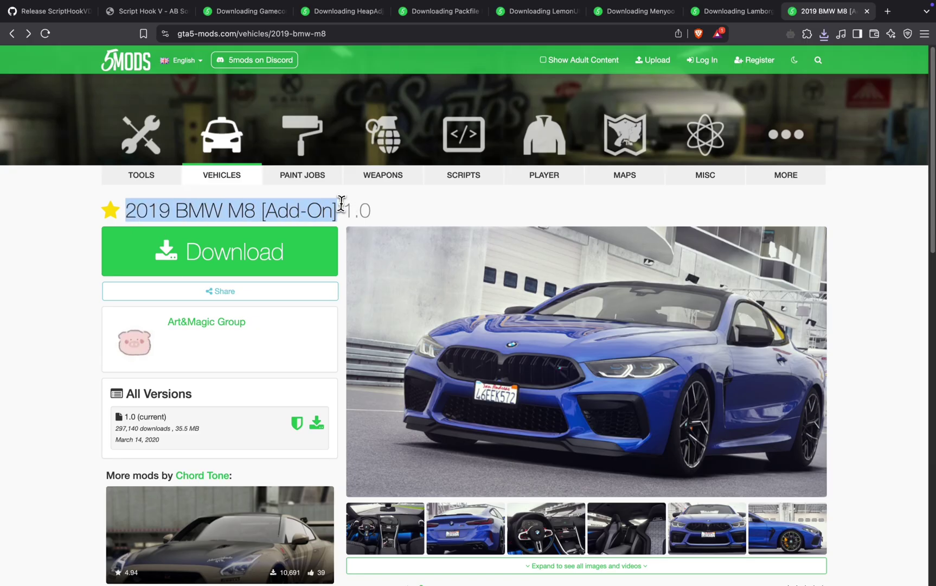
left_click(254, 267)
left_click(503, 287)
left_click(557, 329)
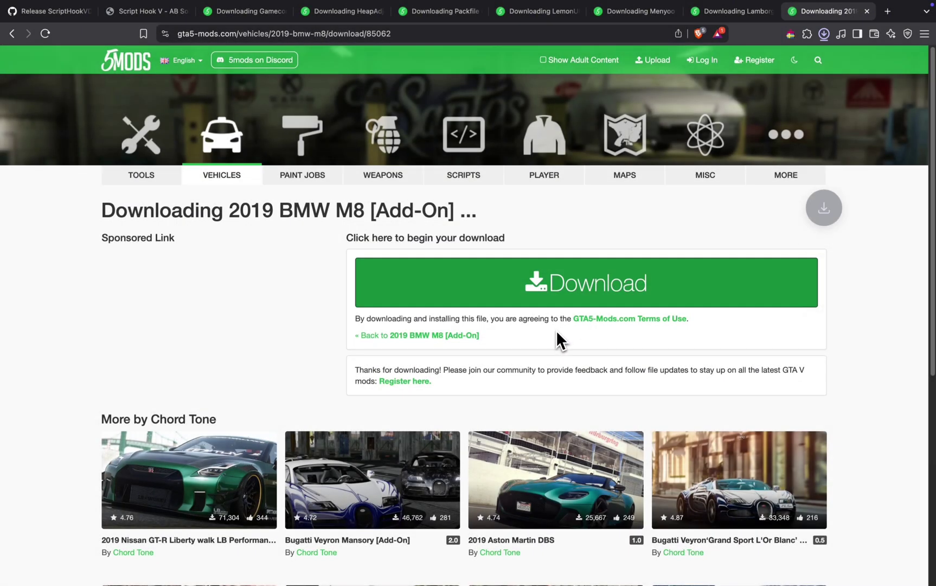
Hide Brave, open Downloads from the Dock, and create a mods folder in GTA_V_Legacy
key("super+h")
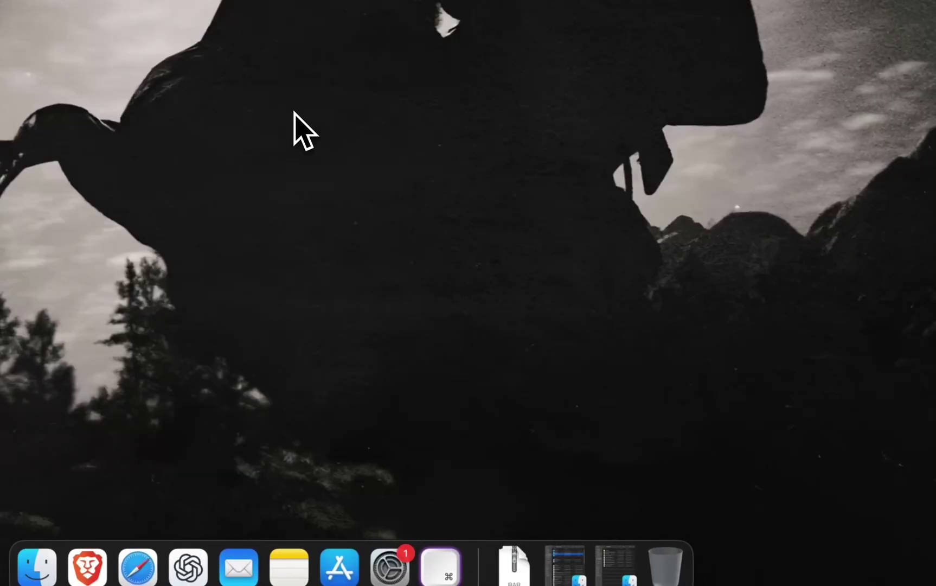
left_click(617, 565)
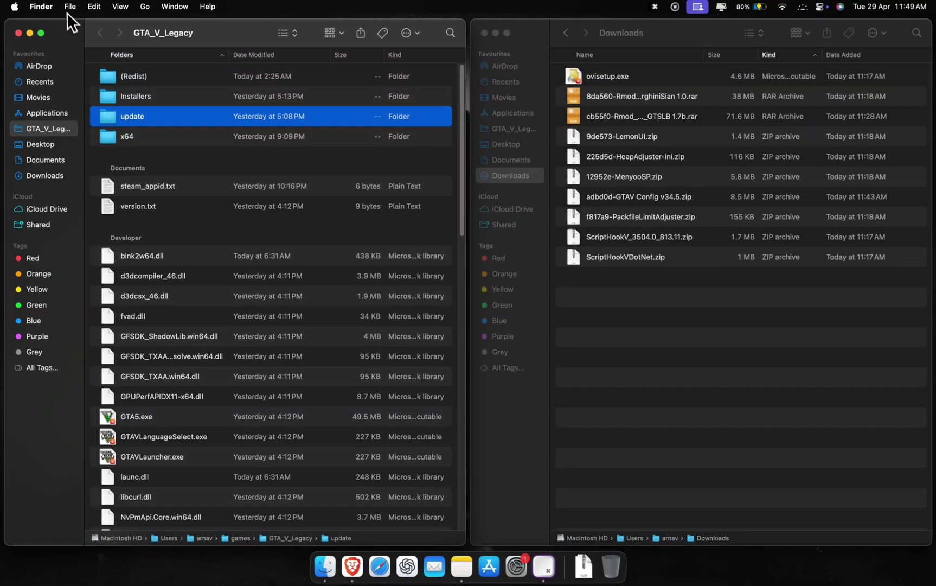
left_click(68, 7)
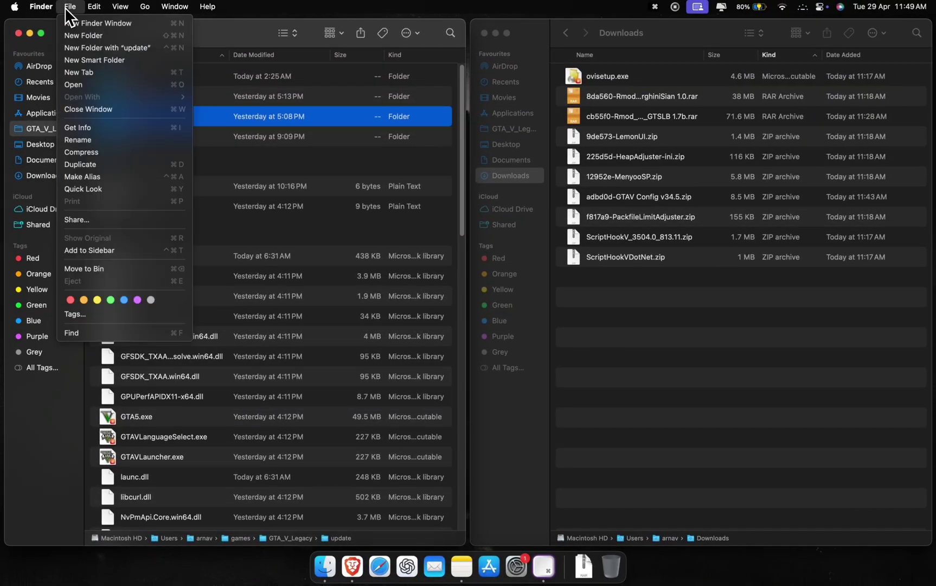
left_click(92, 40)
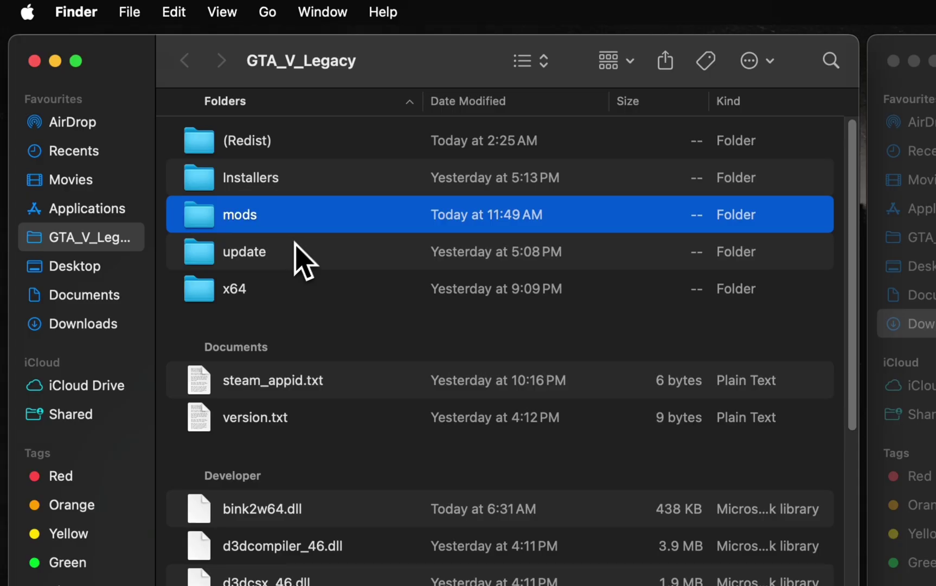
Copy the update folder into mods and verify it, returning to GTA_V_Legacy
left_click(286, 255)
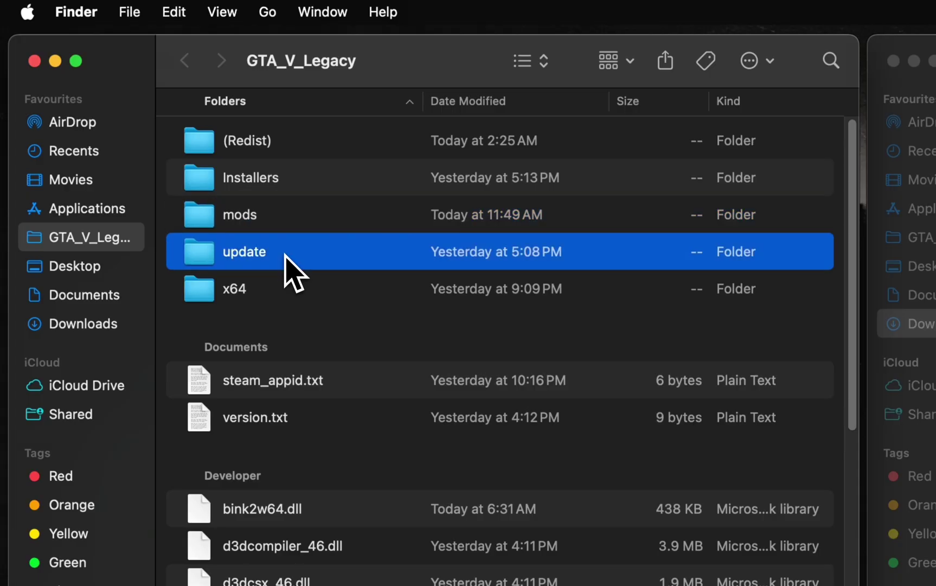
left_click_drag(286, 227, 386, 299)
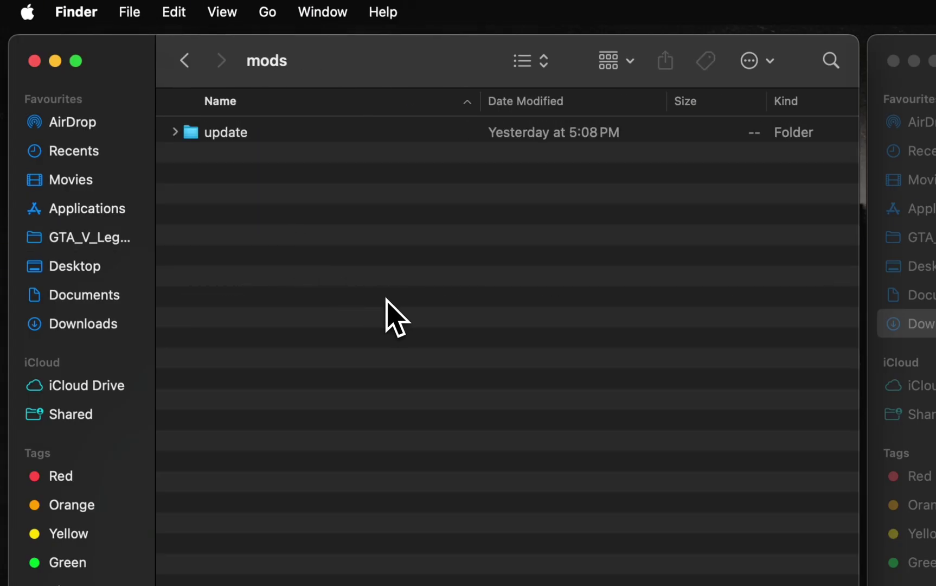
double_click(222, 132)
left_click(189, 67)
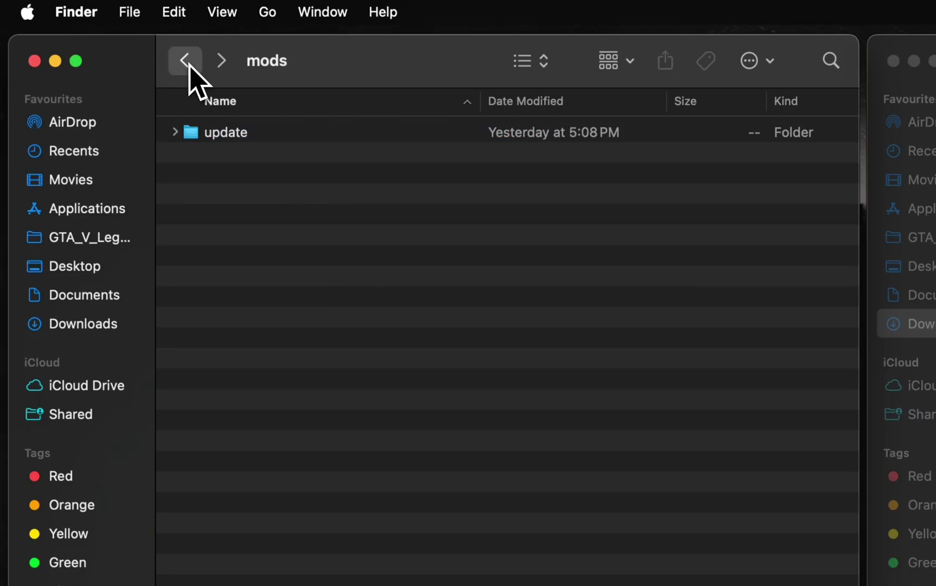
left_click(185, 61)
Create a new folder named scripts in GTA_V_Legacy
left_click(133, 10)
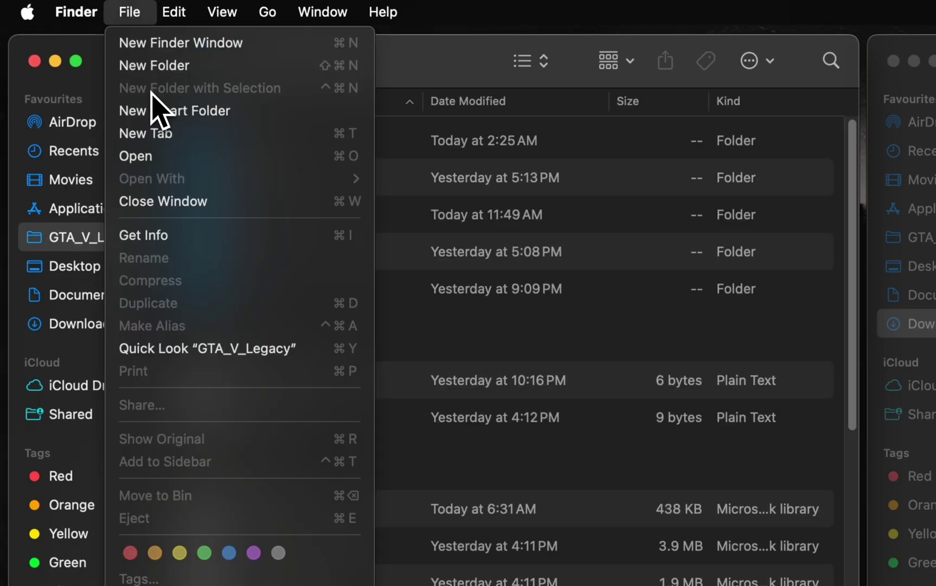
left_click(157, 65)
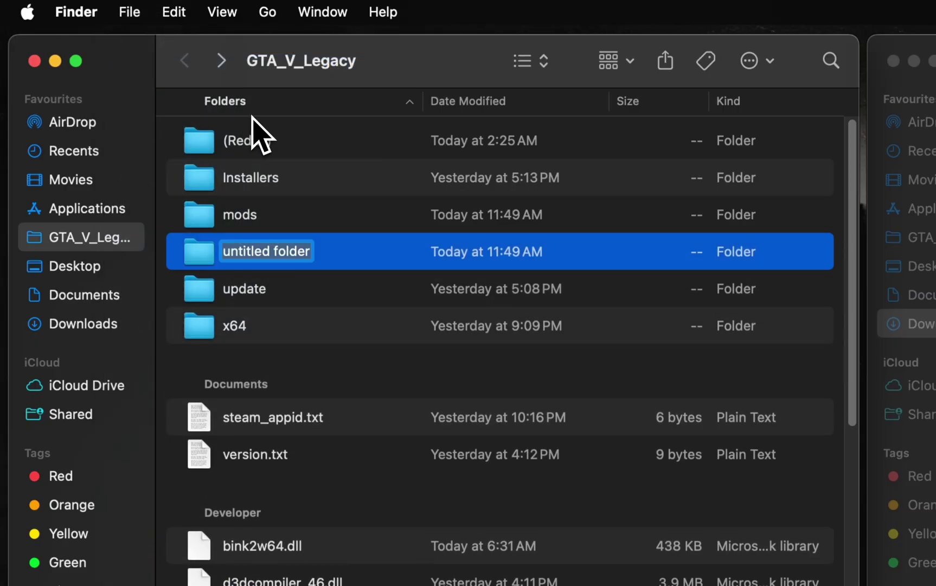
type("scripts")
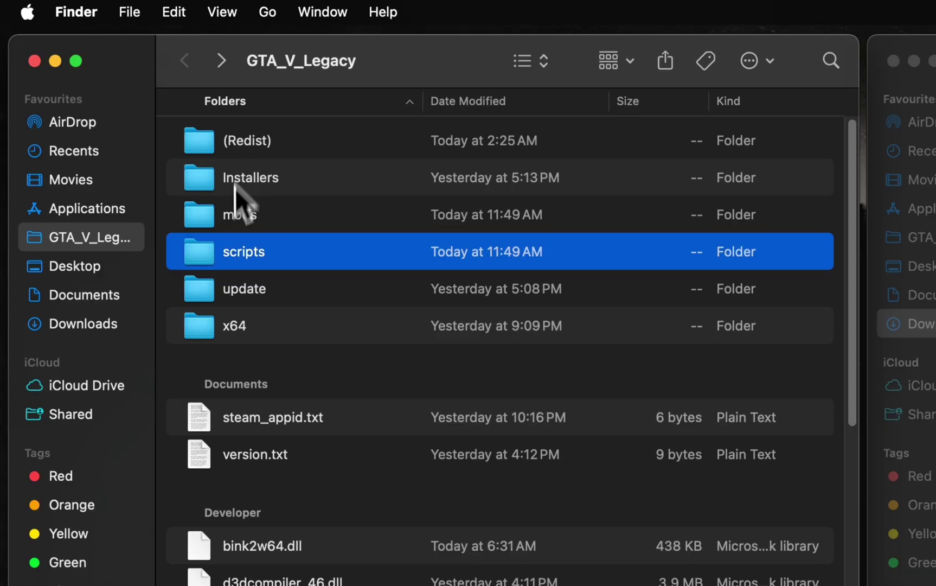
left_click(282, 230)
left_click(285, 259)
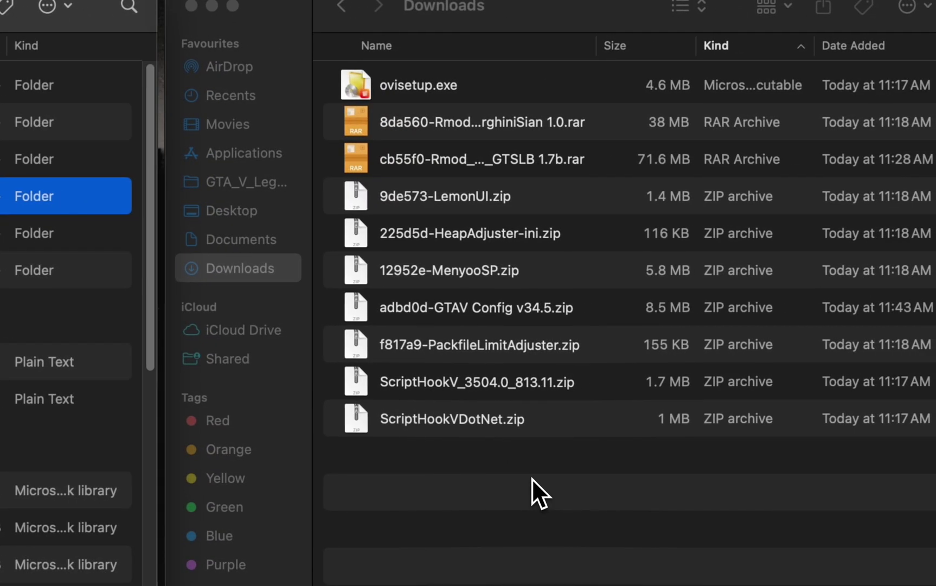
Extract ScriptHookVDotNet.zip in Downloads and open the unpacked folder
left_click(533, 478)
left_click(440, 422)
double_click(445, 417)
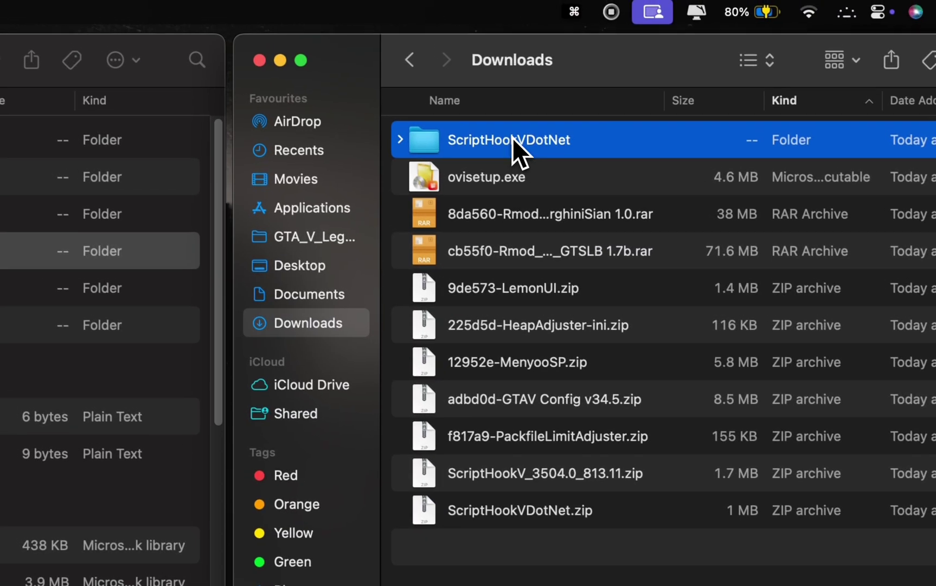
double_click(459, 101)
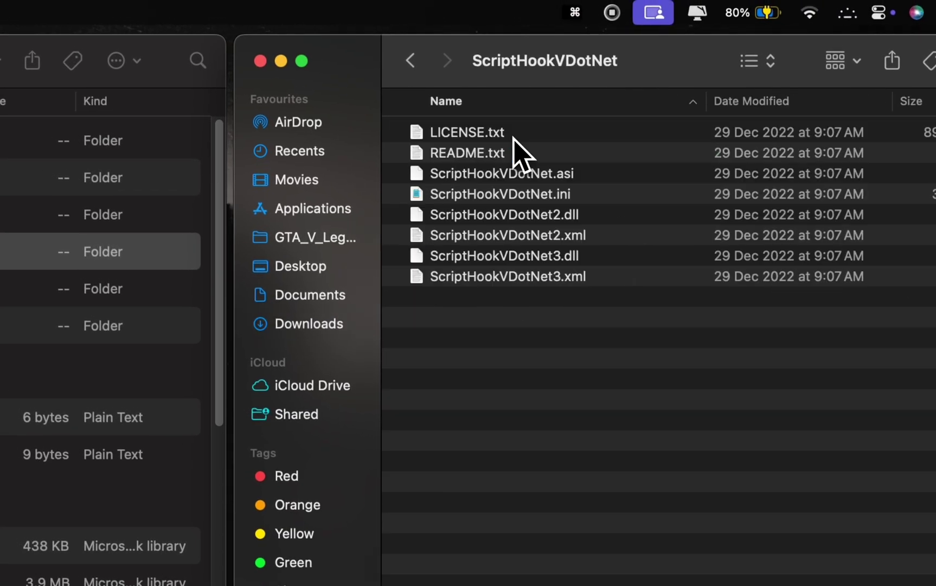
Copy ScriptHookVDotNet.asi, ScriptHookVDotNet2.dll and ScriptHookVDotNet3.dll into GTA_V_Legacy
left_click(488, 173)
left_click(482, 197, "super")
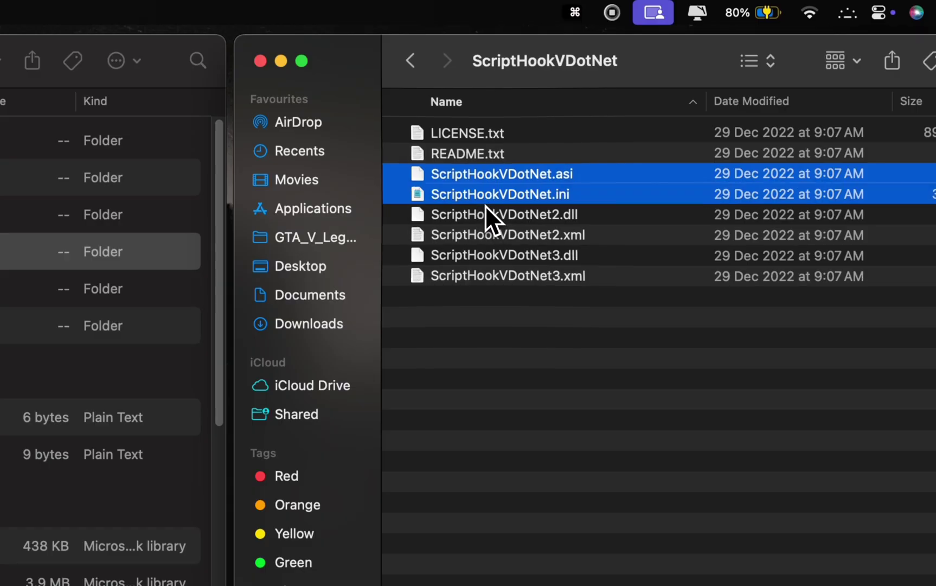
left_click(491, 198, "super")
left_click(504, 216, "super")
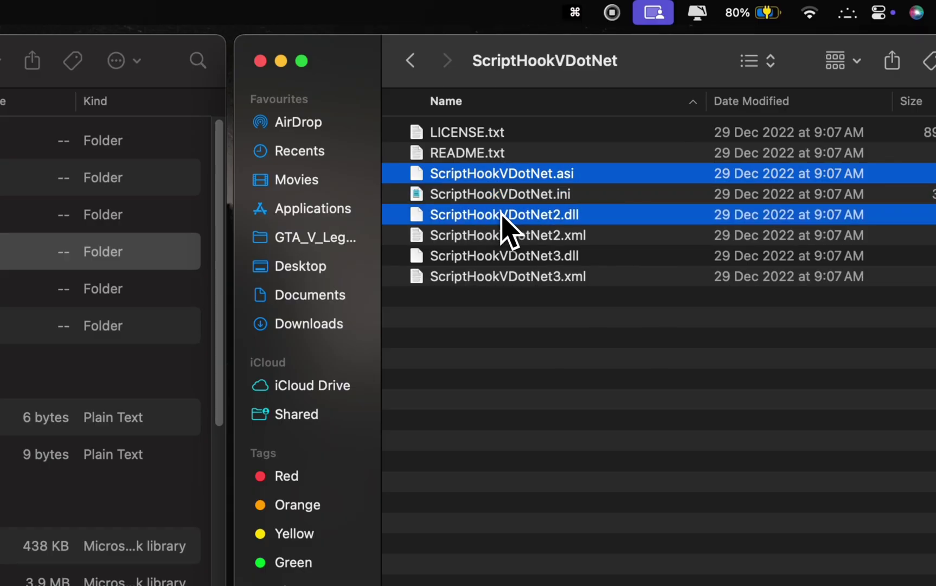
left_click(517, 260, "super")
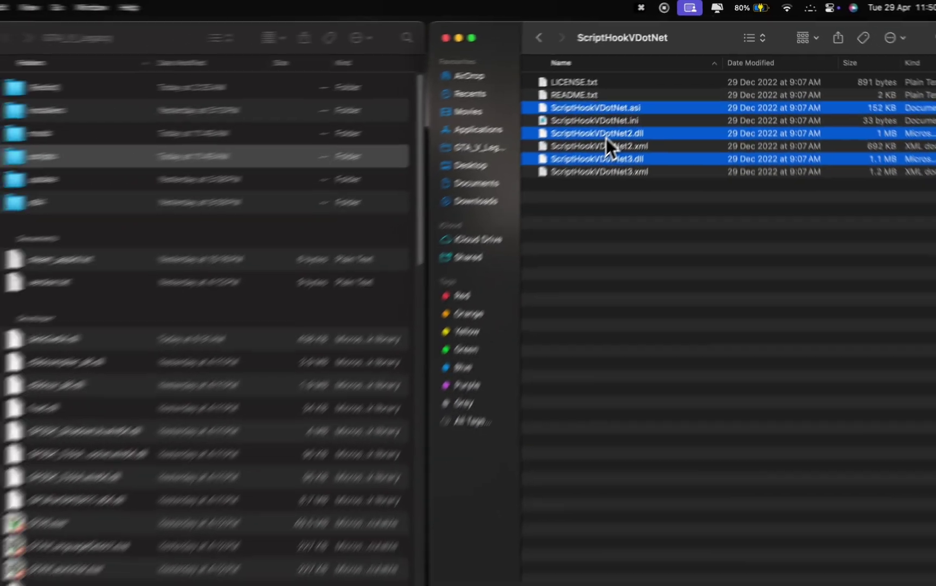
key("super+c")
left_click(209, 263)
key("super+v")
scroll(217, 252, "down", 15)
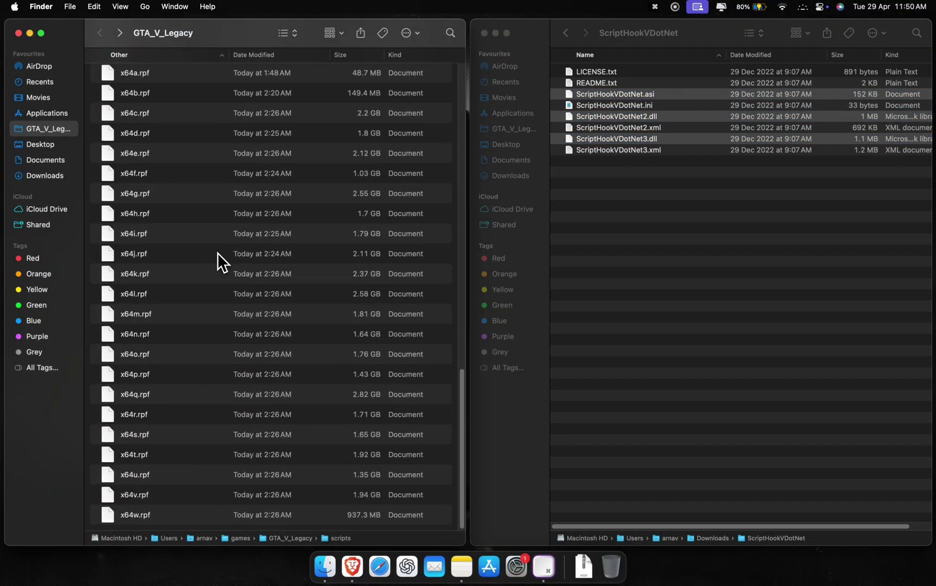
scroll(217, 252, "up", 15)
left_click(598, 272)
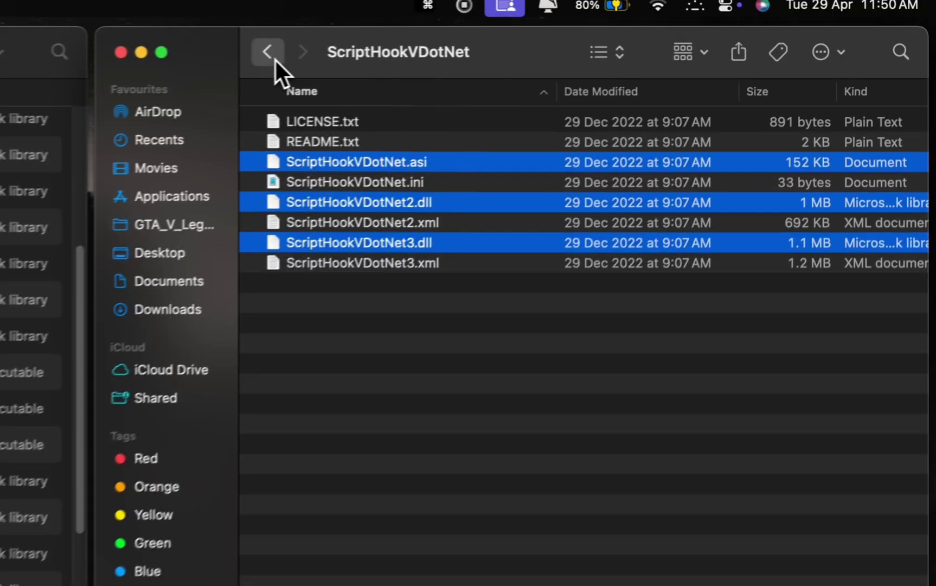
Extract the ScriptHookV zip in Downloads and open its bin folder
left_click(277, 58)
left_click(309, 138)
left_click(322, 161)
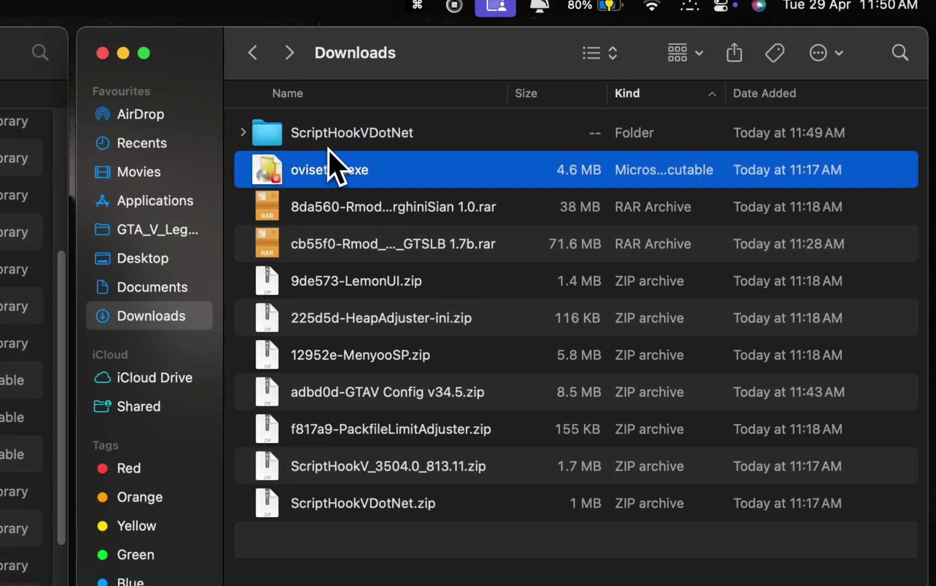
left_click(358, 431)
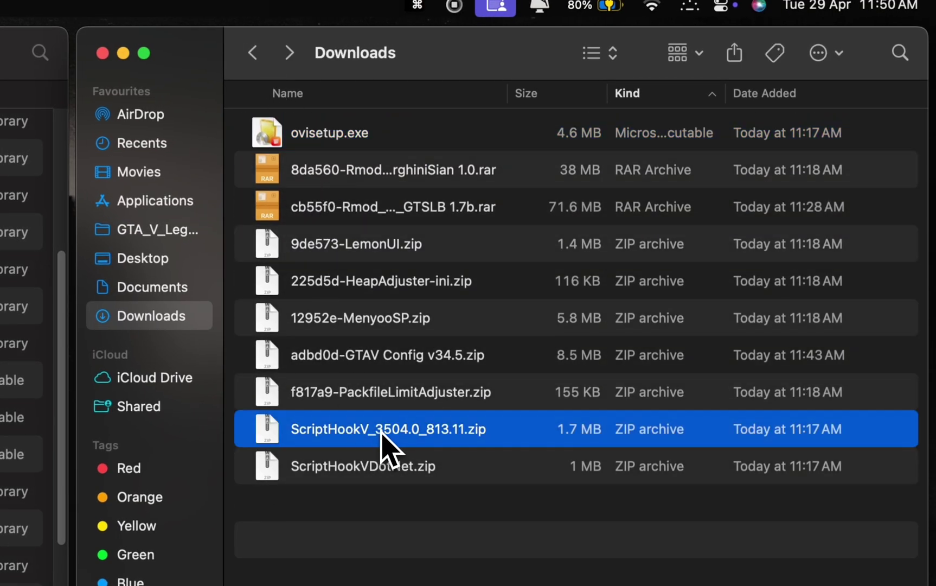
double_click(381, 432)
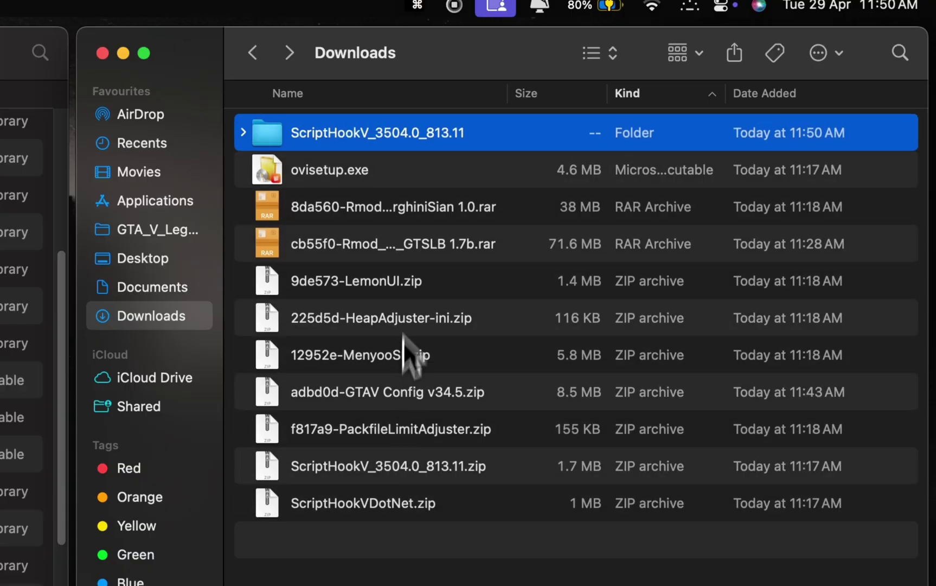
double_click(365, 137)
left_click(296, 125)
double_click(296, 125)
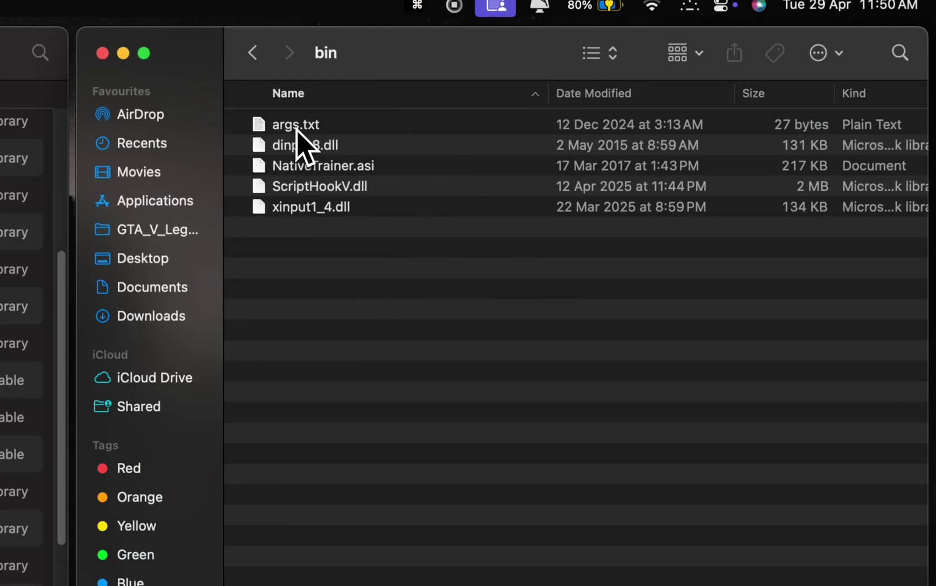
Copy dinput8.dll, ScriptHookV.dll and xinput1_4.dll into GTA_V_Legacy, then trash the extracted ScriptHookV folder
left_click(330, 151)
left_click(337, 186, "super")
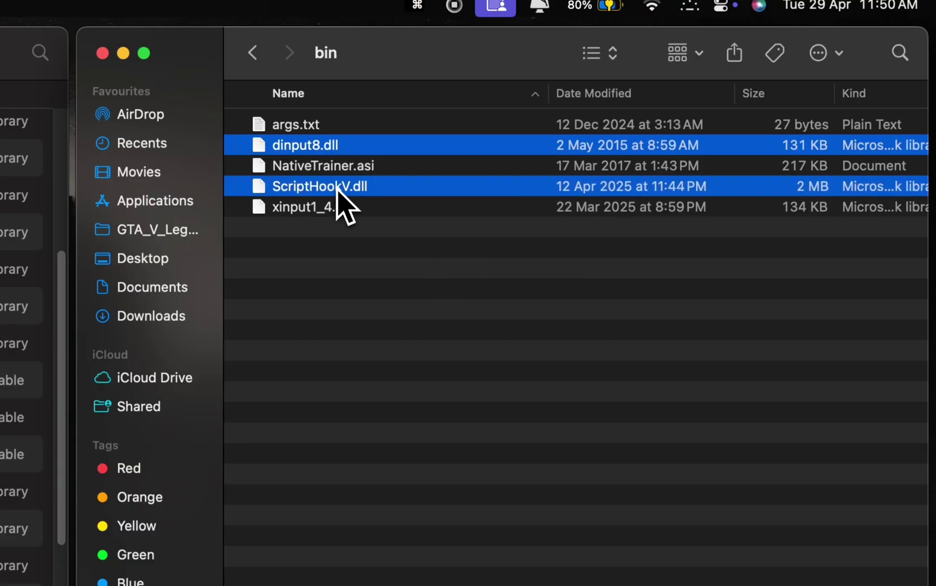
left_click(310, 208, "super")
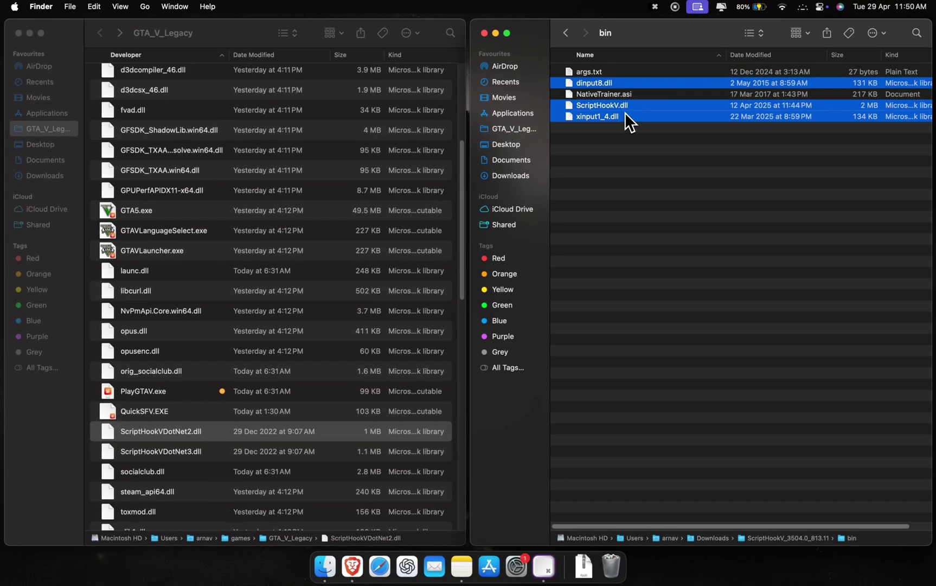
key("super+c")
key("super+c")
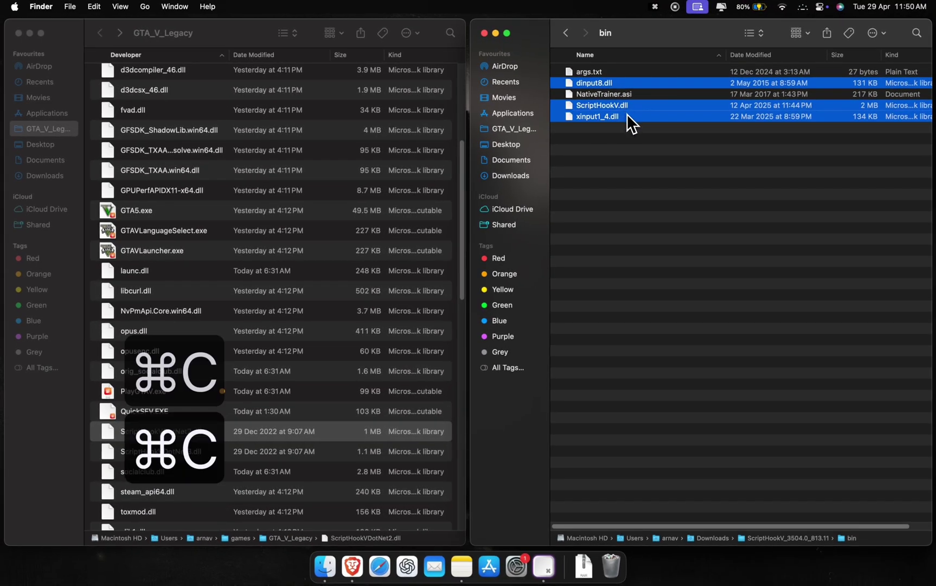
left_click(212, 237)
key("super+v")
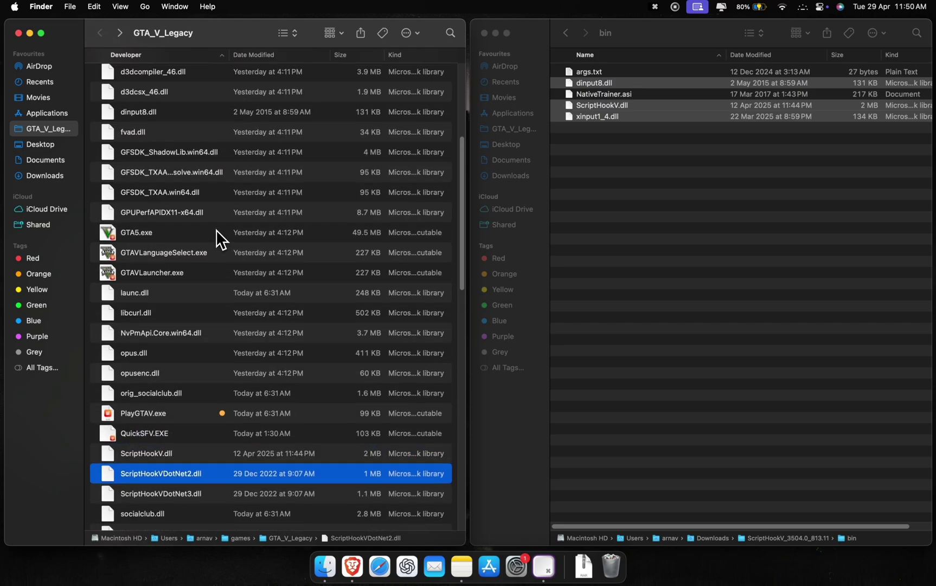
left_click(567, 39)
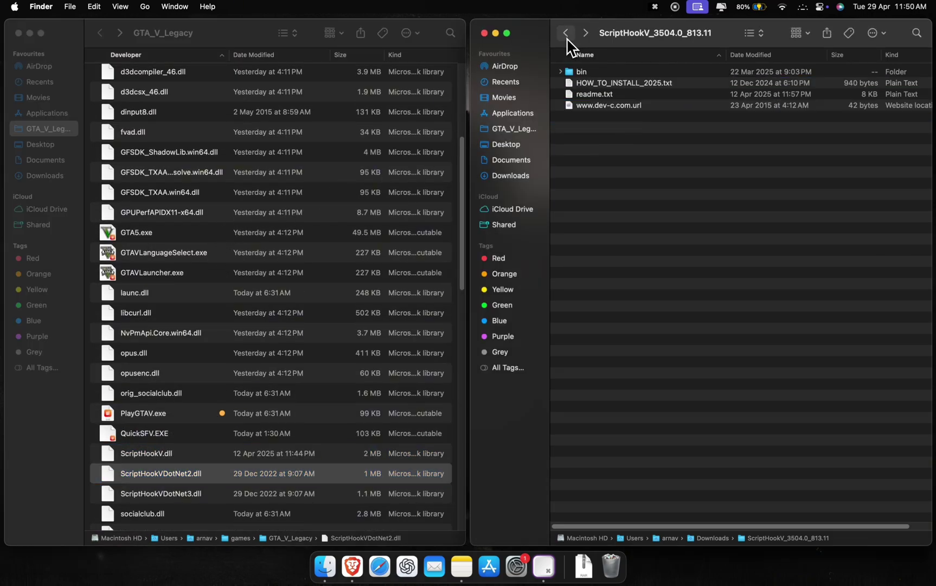
left_click(567, 39)
key("super+BackSpace")
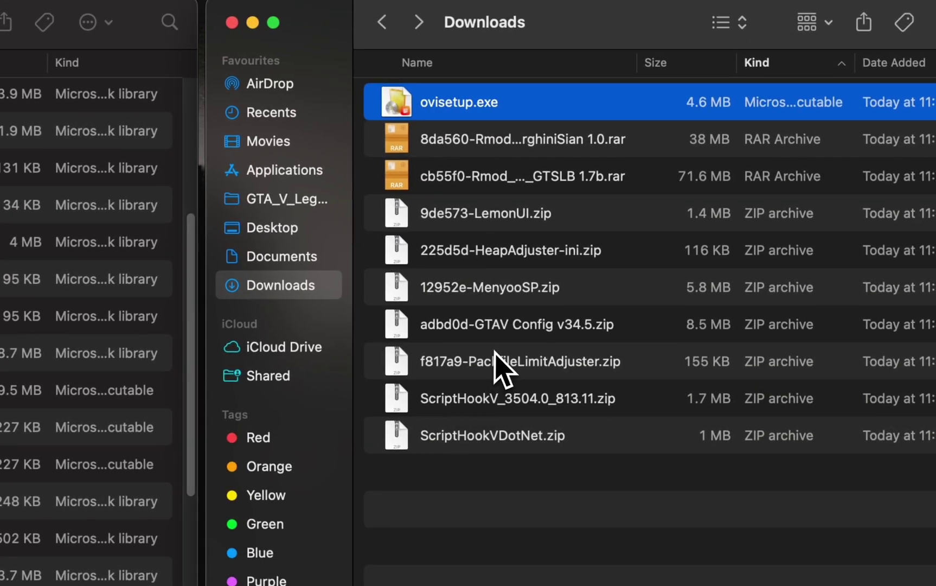
Copy PackfileLimitAdjuster.asi and .ini into GTA_V_Legacy, then trash the extracted folder
left_click(501, 367)
double_click(551, 372)
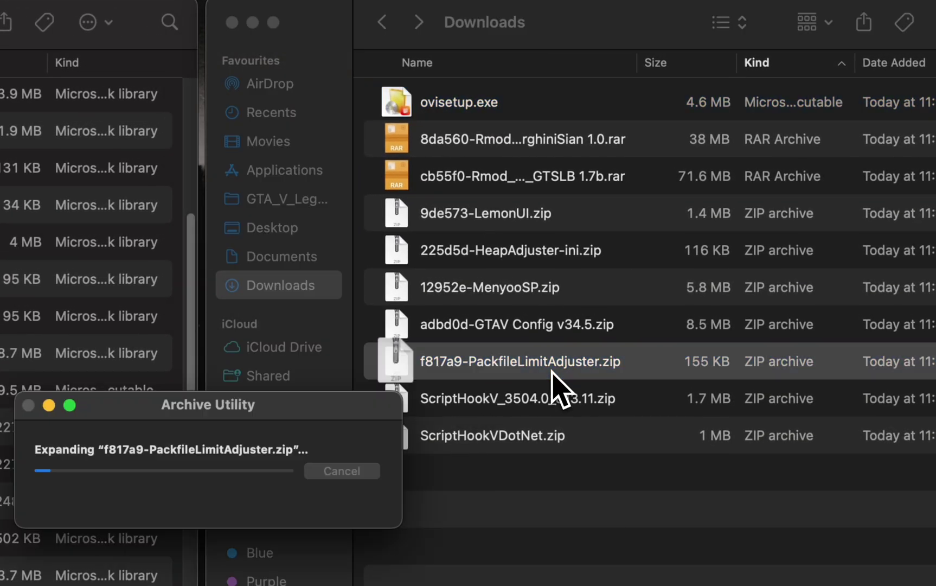
double_click(532, 104)
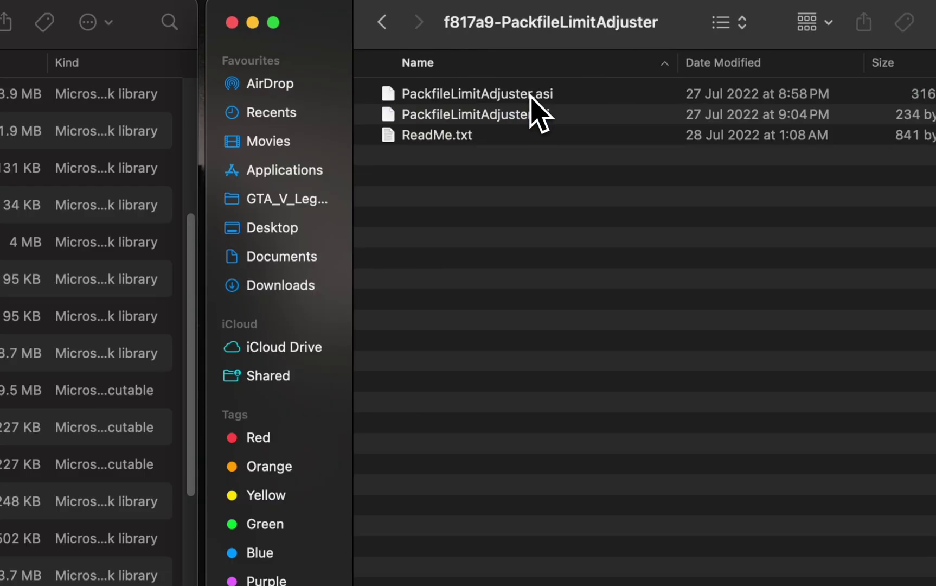
left_click(475, 112)
left_click(475, 104, "shift")
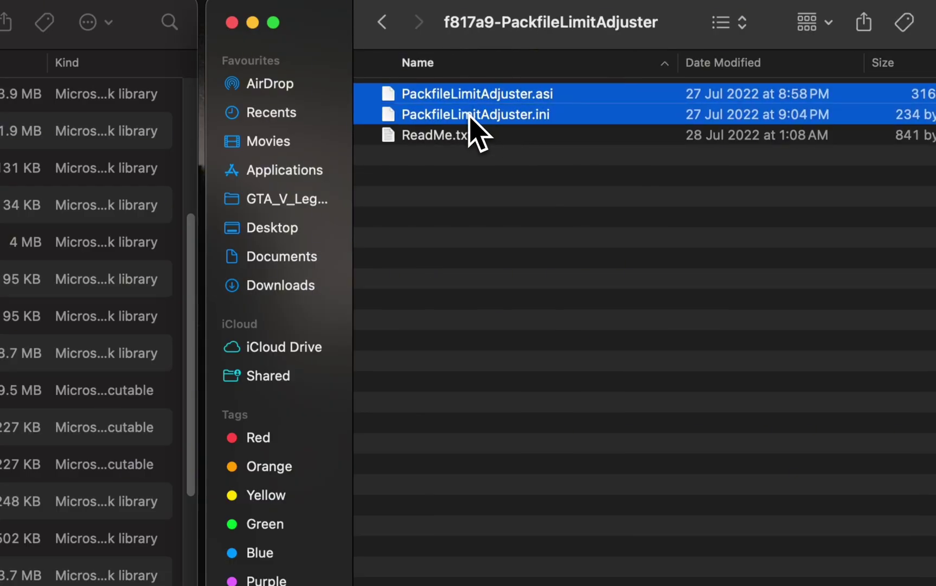
key("cmd+c")
left_click(162, 251)
key("cmd+v")
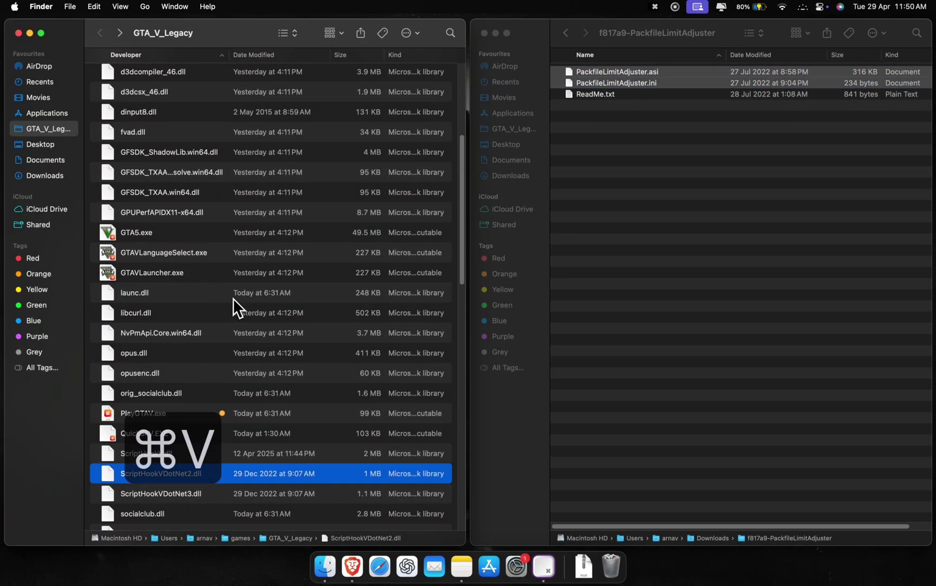
left_click(565, 33)
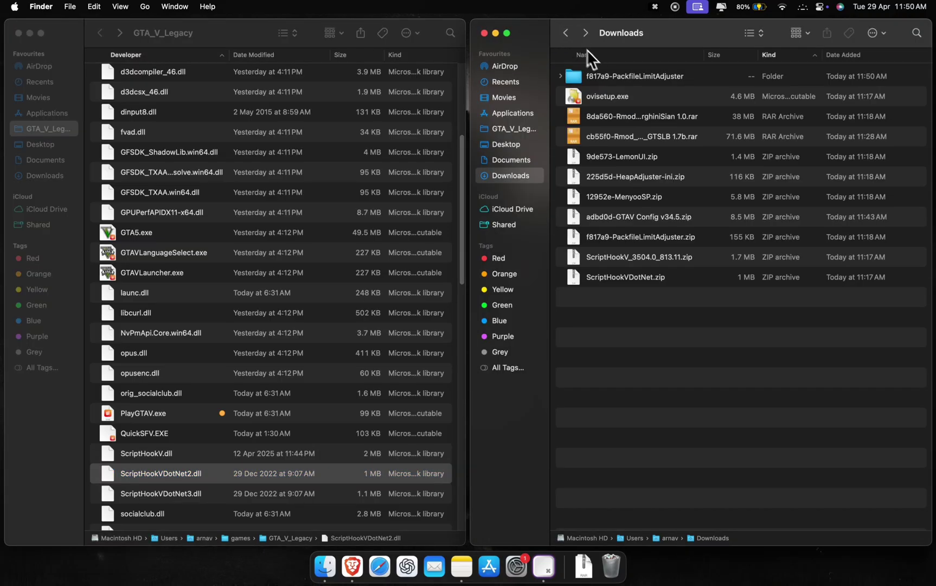
left_click(611, 76)
key("cmd+BackSpace")
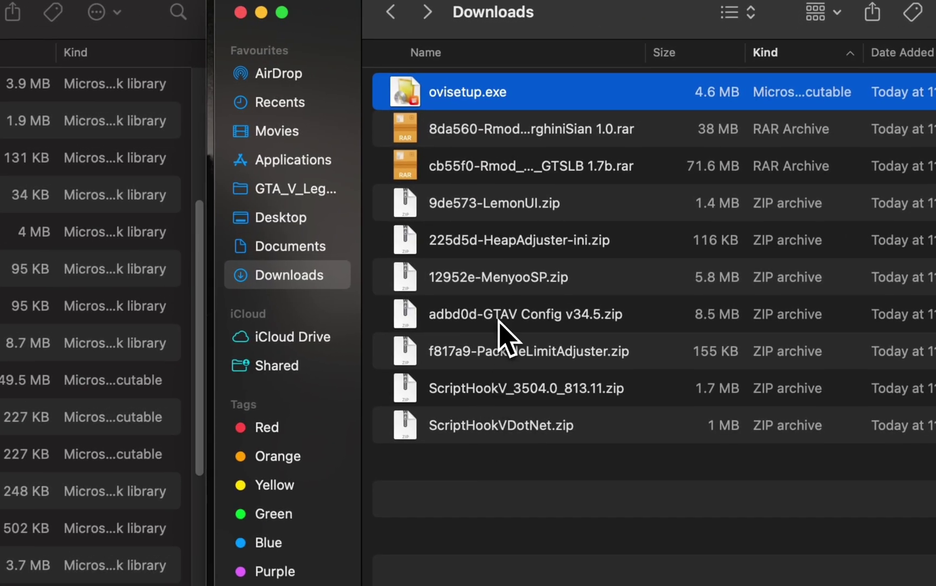
Copy Menyoo.asi and the menyooStuff folder into GTA_V_Legacy, then trash ScriptHookVDotNet.zip
left_click(499, 320)
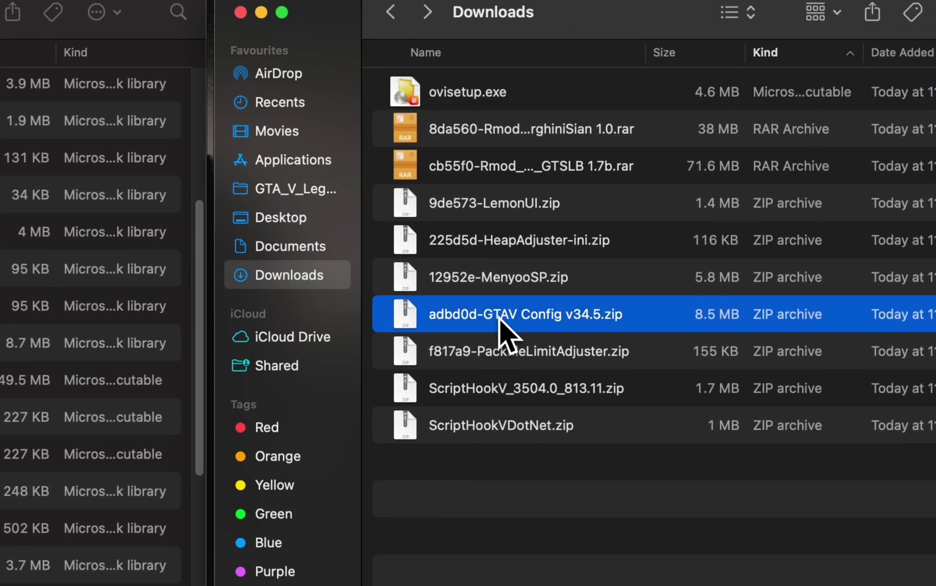
left_click(515, 290)
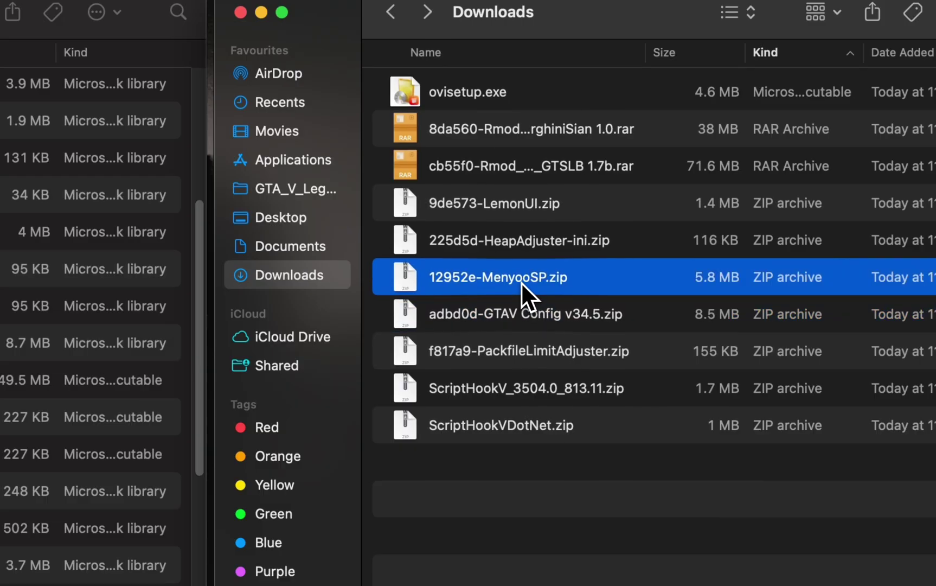
double_click(522, 285)
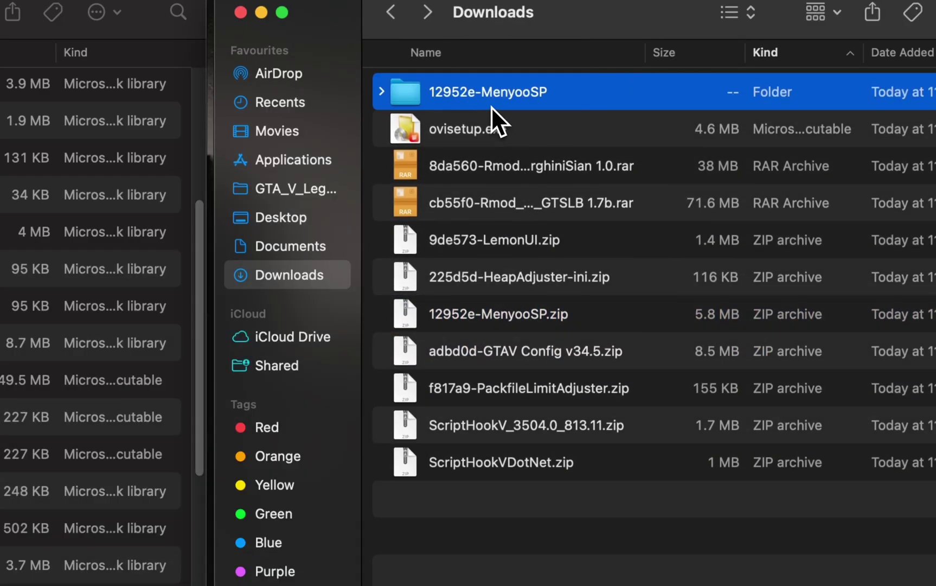
double_click(491, 107)
left_click(506, 106)
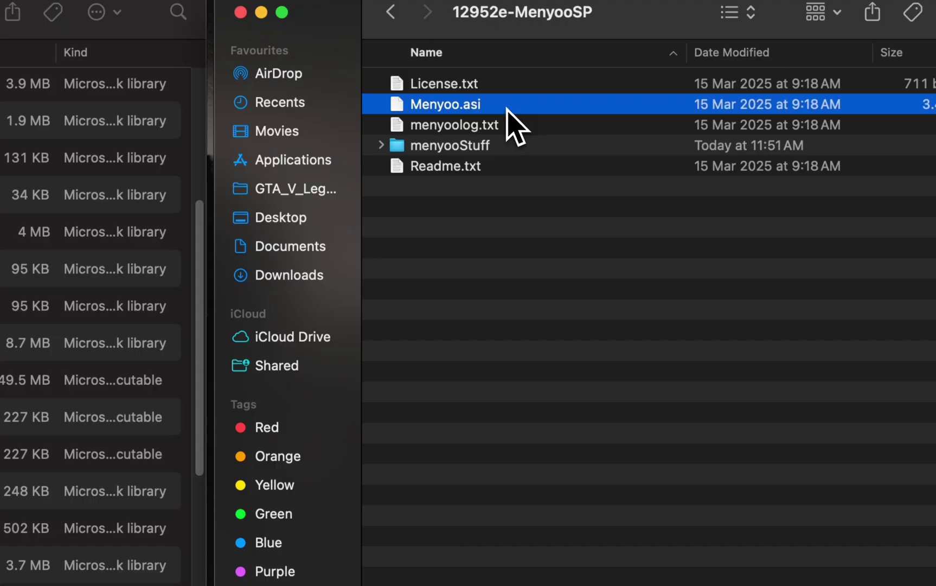
left_click(498, 145, "super")
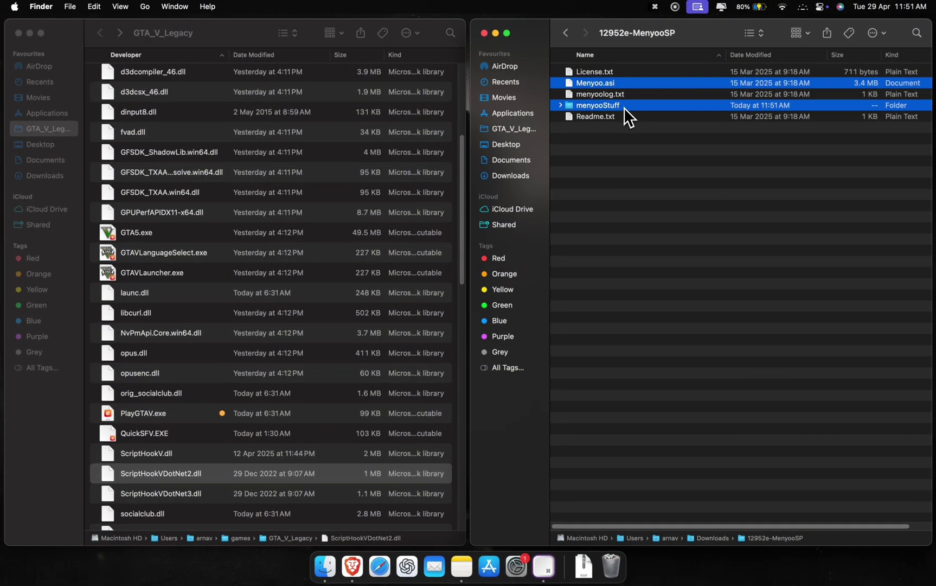
key("super+c")
key("super+c")
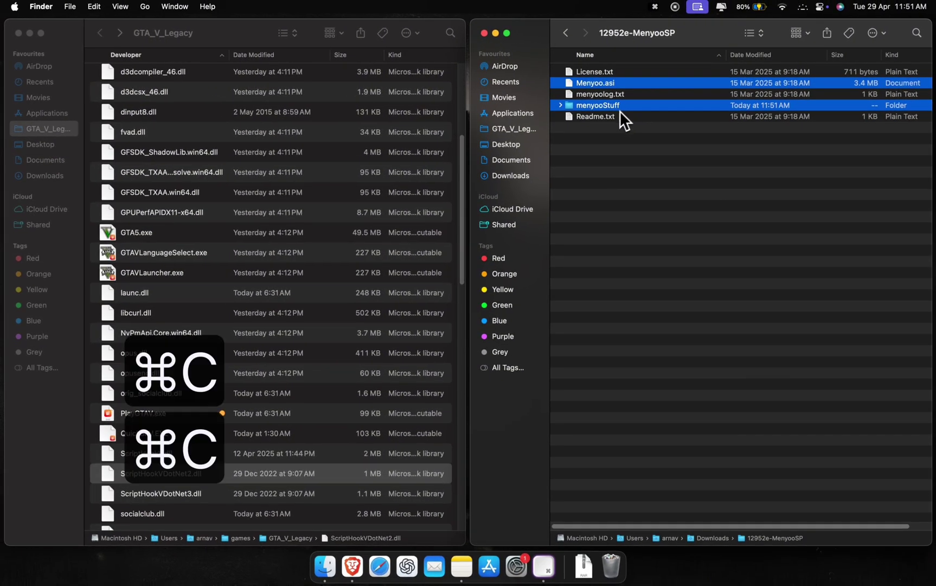
left_click(195, 249)
key("super+v")
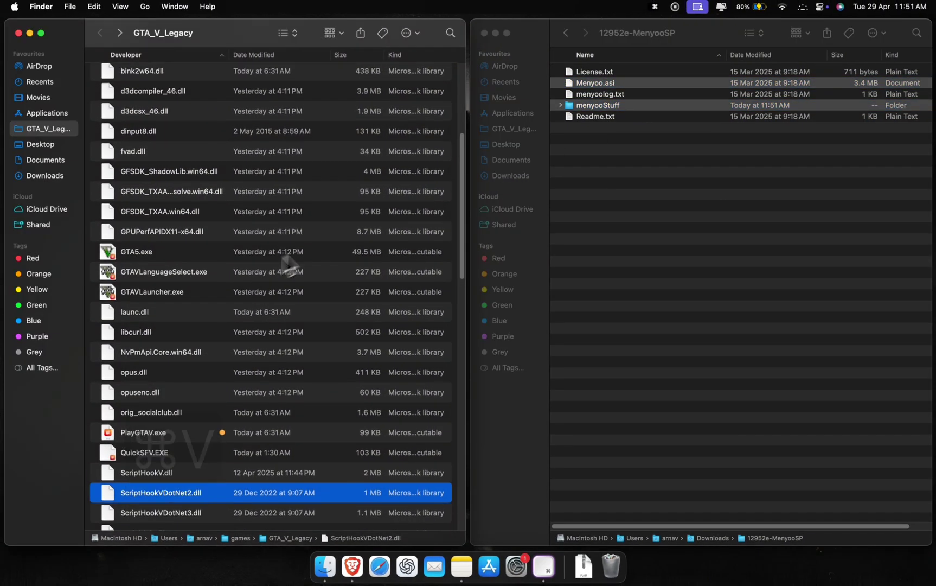
left_click(566, 39)
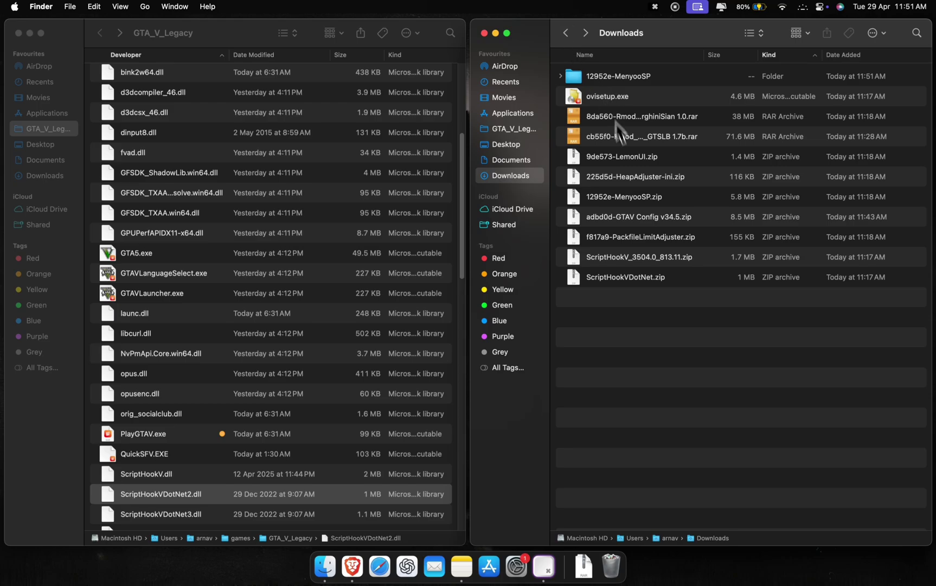
left_click(629, 282)
key("super+BackSpace")
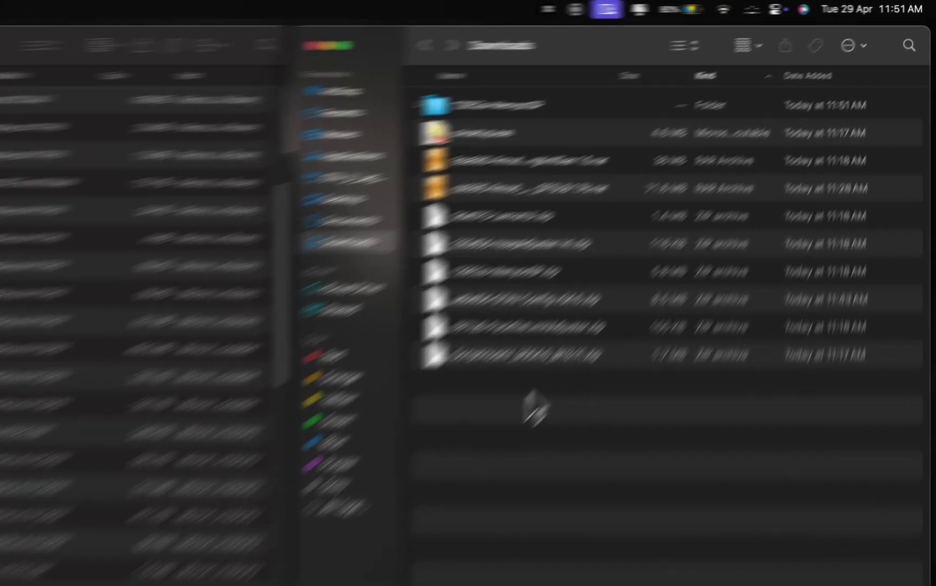
Trash the PackfileLimitAdjuster and MenyooSP zips and the MenyooSP folder, then extract the HeapAdjuster-ini zip
left_click(671, 265)
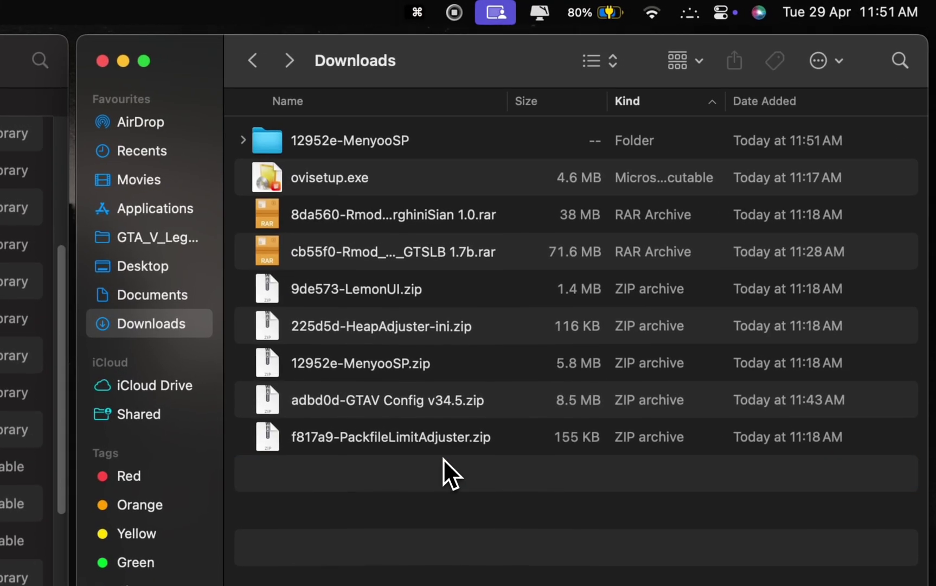
left_click(455, 449)
key("super+BackSpace")
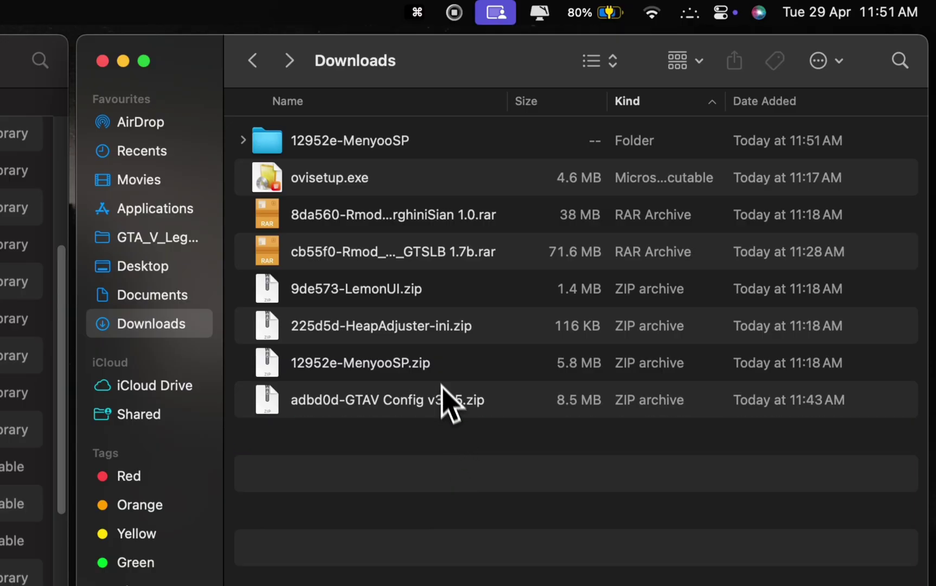
left_click(438, 370)
key("super+BackSpace")
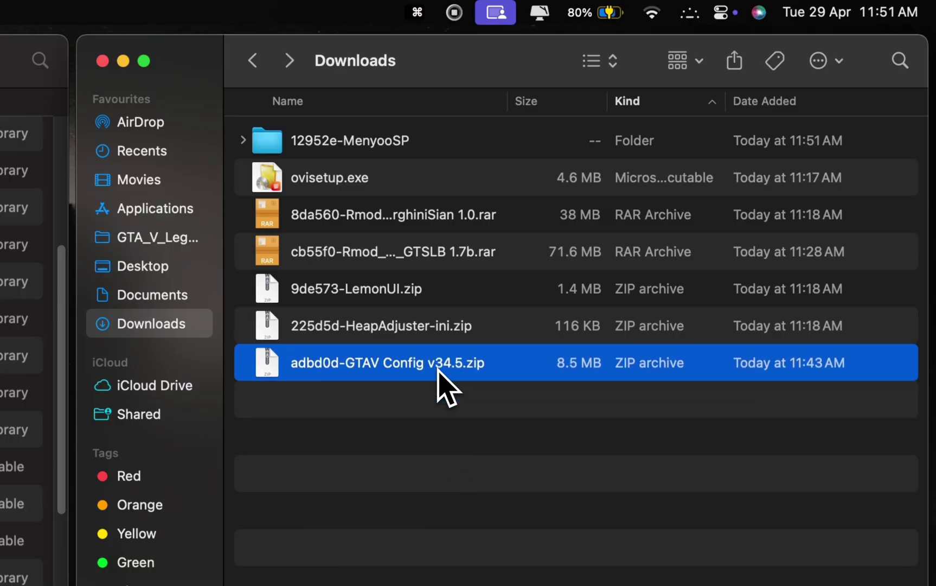
left_click(348, 142)
key("super+BackSpace")
double_click(392, 288)
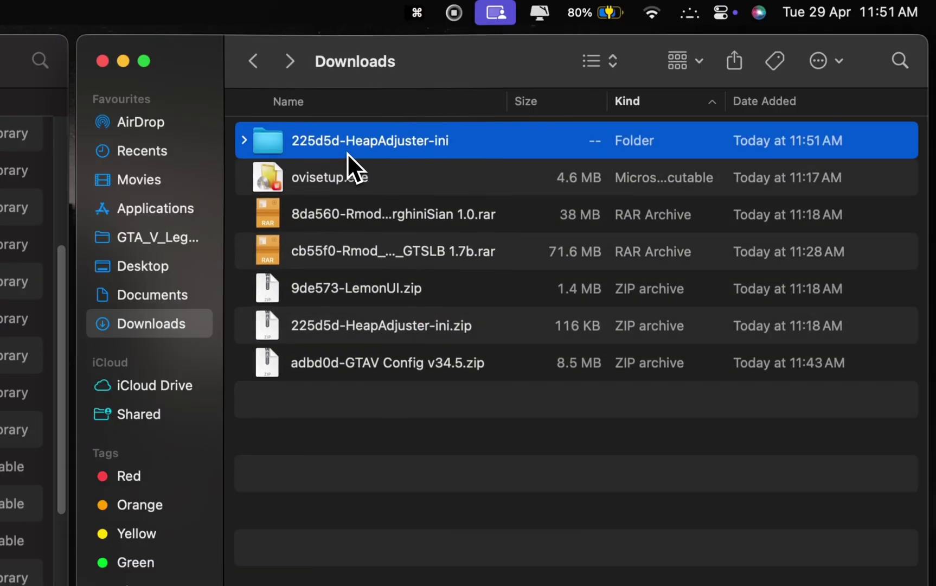
Copy both HeapAdjuster-ini files into the GTA_V_Legacy game folder
double_click(347, 153)
key("super+a")
key("super+c")
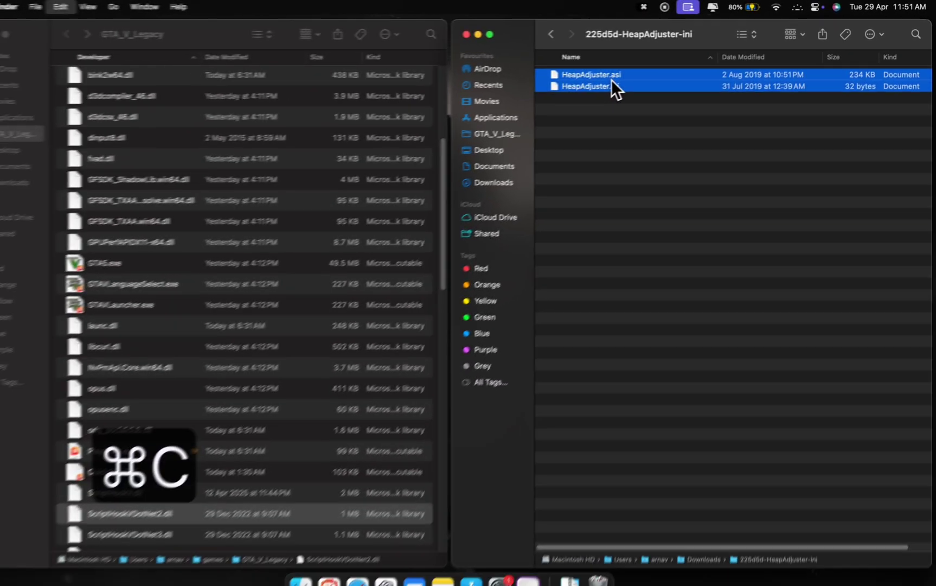
left_click(271, 234)
key("super+v")
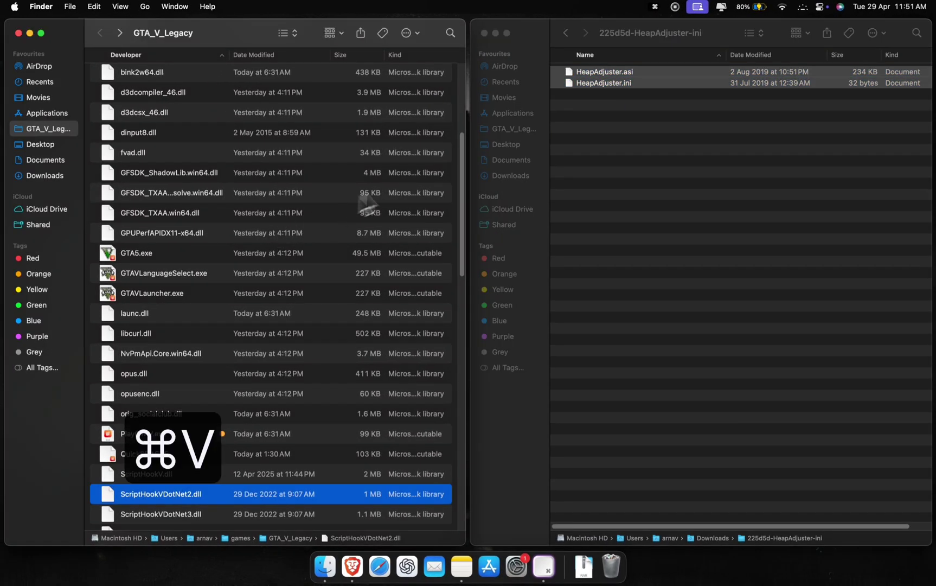
Trash the extracted HeapAdjuster folder and its zip from Downloads, then select 9de573-LemonUI.zip
left_click(566, 34)
left_click(632, 82)
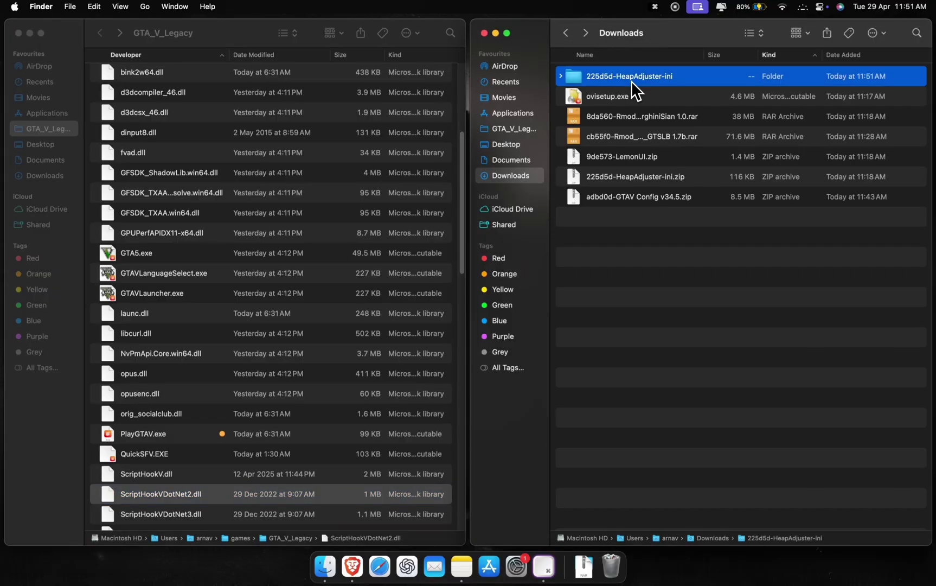
key("super+BackSpace")
left_click(614, 160)
key("super+BackSpace")
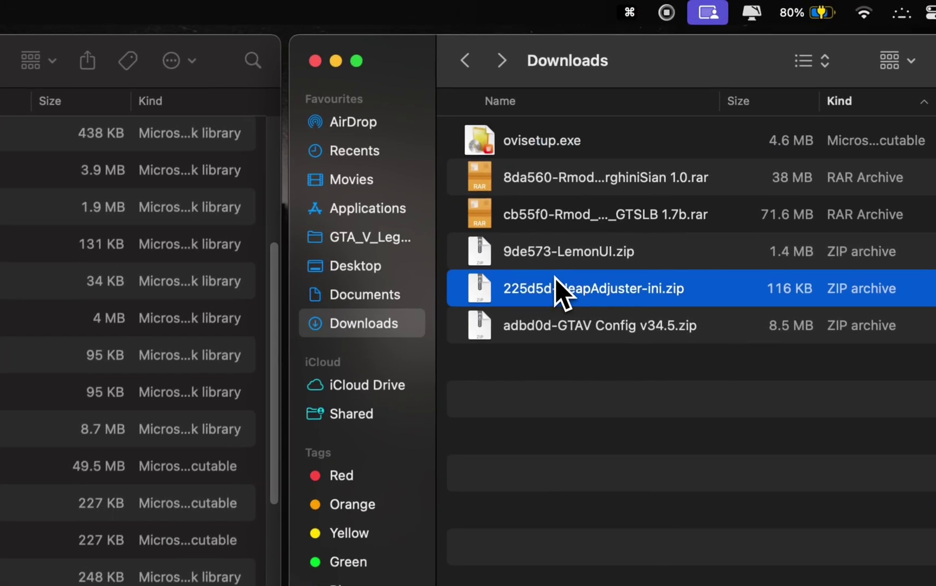
left_click(711, 245)
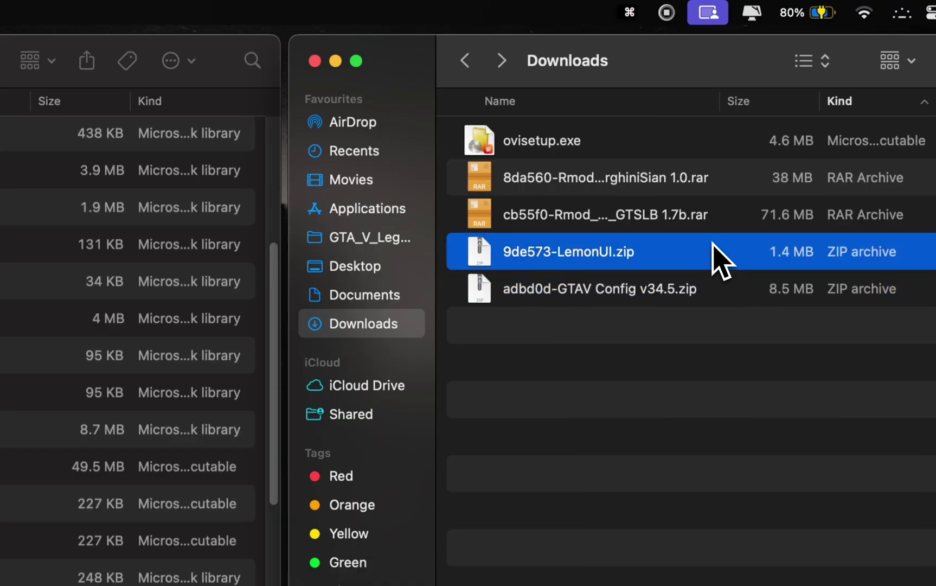
Unpack 9de573-LemonUI and copy its three SHVDN3 files into the GTA_V_Legacy scripts folder
double_click(711, 244)
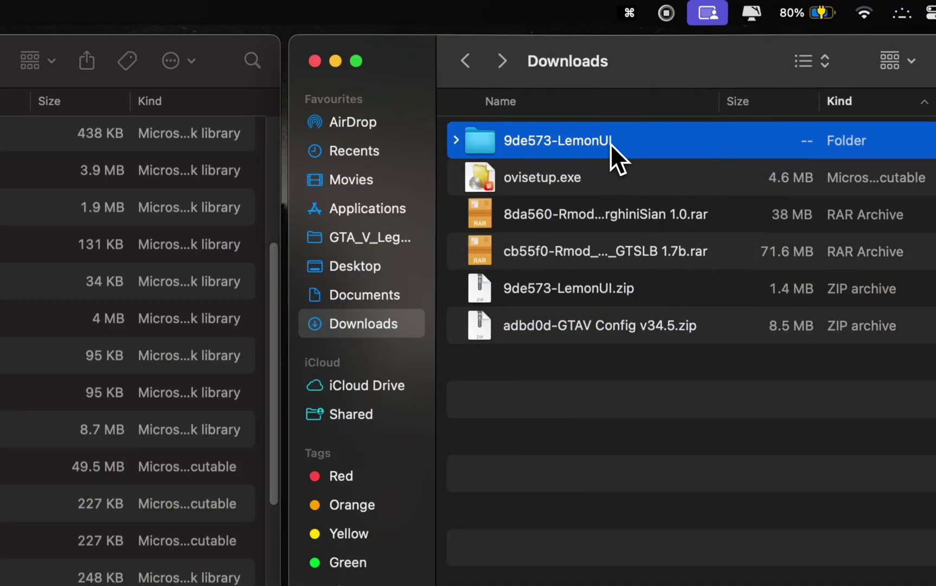
double_click(610, 144)
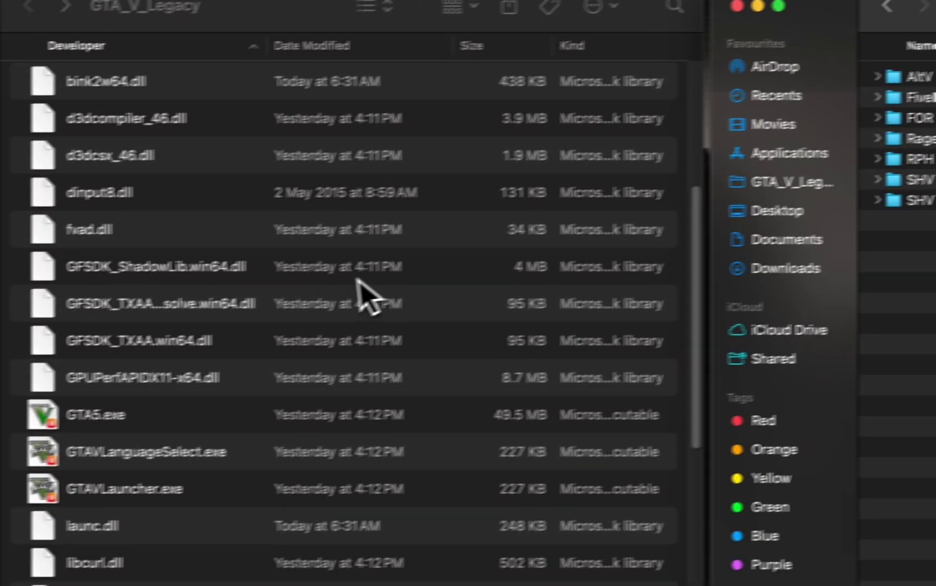
scroll(261, 282, "up", 10)
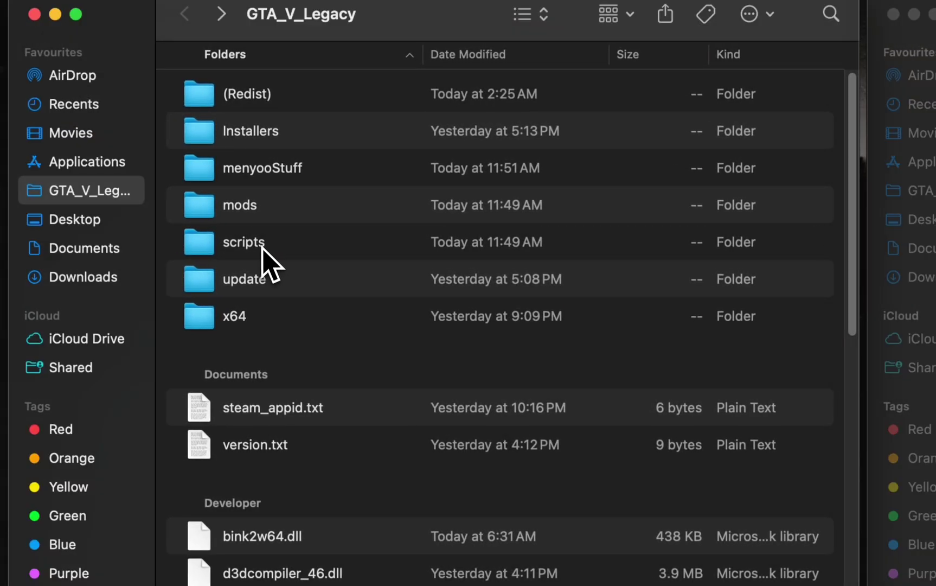
left_click(247, 250)
double_click(280, 237)
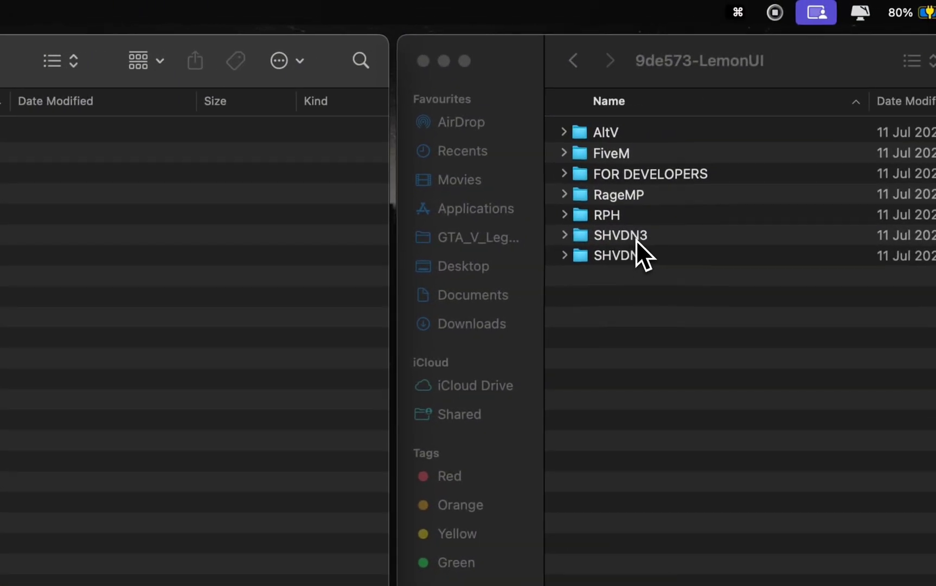
left_click(623, 242)
left_click(631, 238)
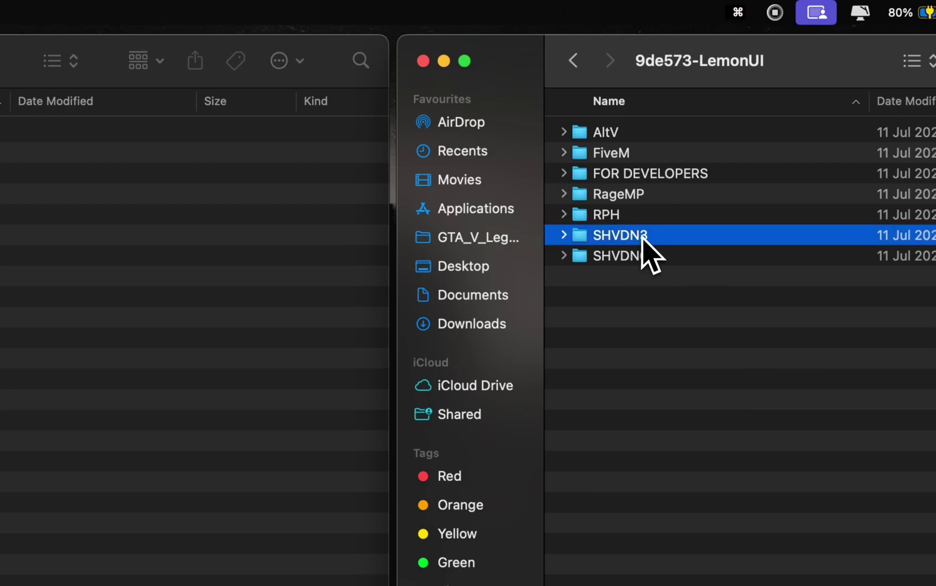
double_click(671, 241)
left_click_drag(673, 242, 6, 326)
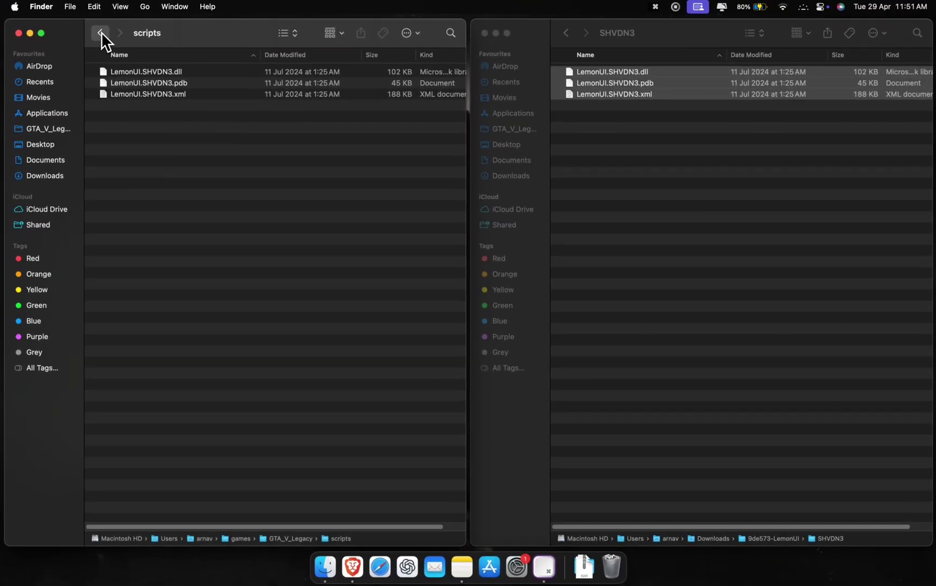
Trash the extracted LemonUI folder and its zip from Downloads, then bring up the Windows 11 VM
left_click(113, 38)
left_click(566, 33)
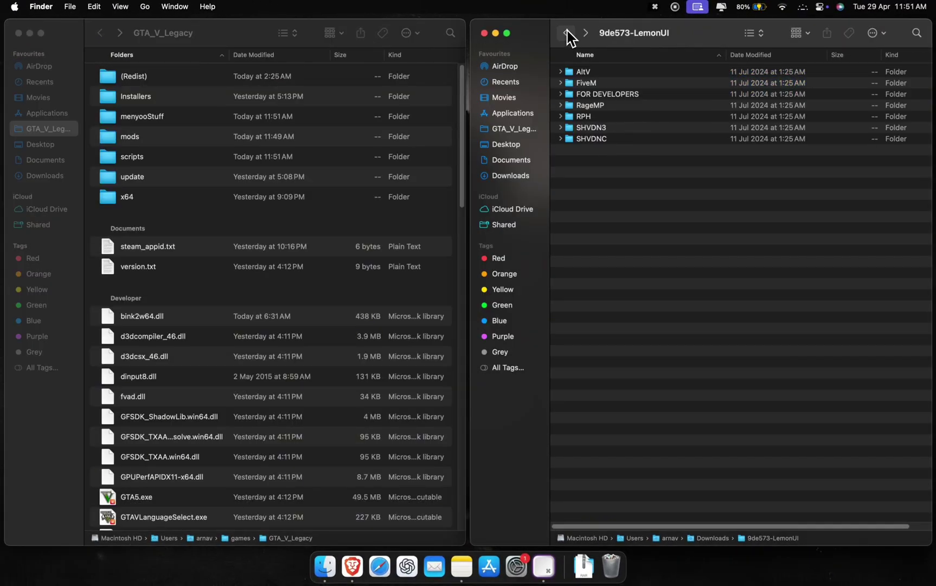
left_click(567, 33)
left_click(612, 75)
key("shift+Down")
key("super+BackSpace")
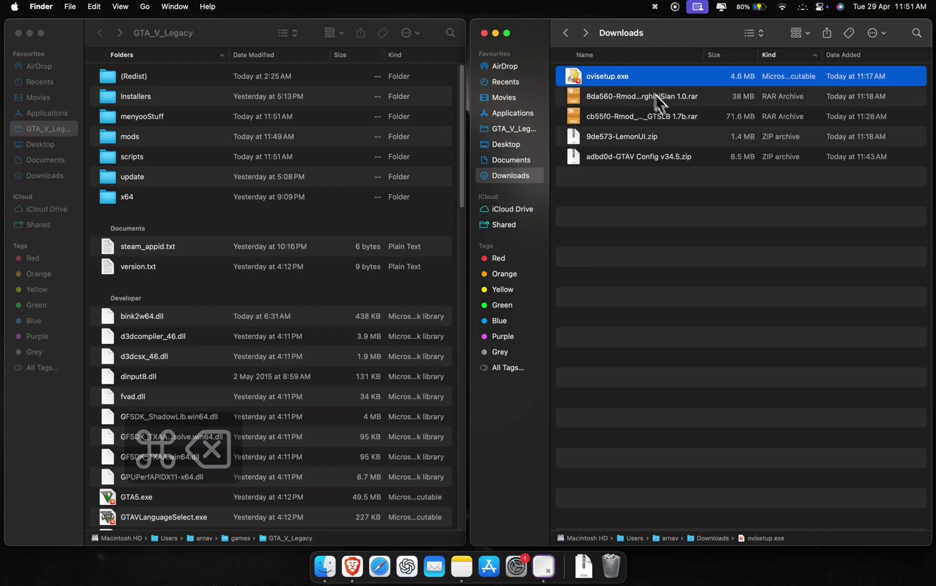
left_click(666, 130)
key("super+BackSpace")
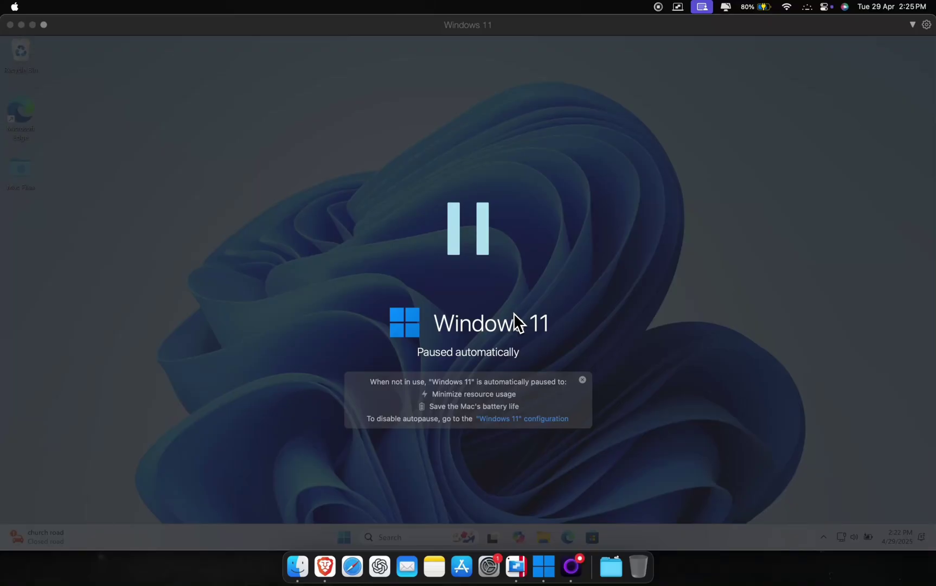
left_click(513, 313)
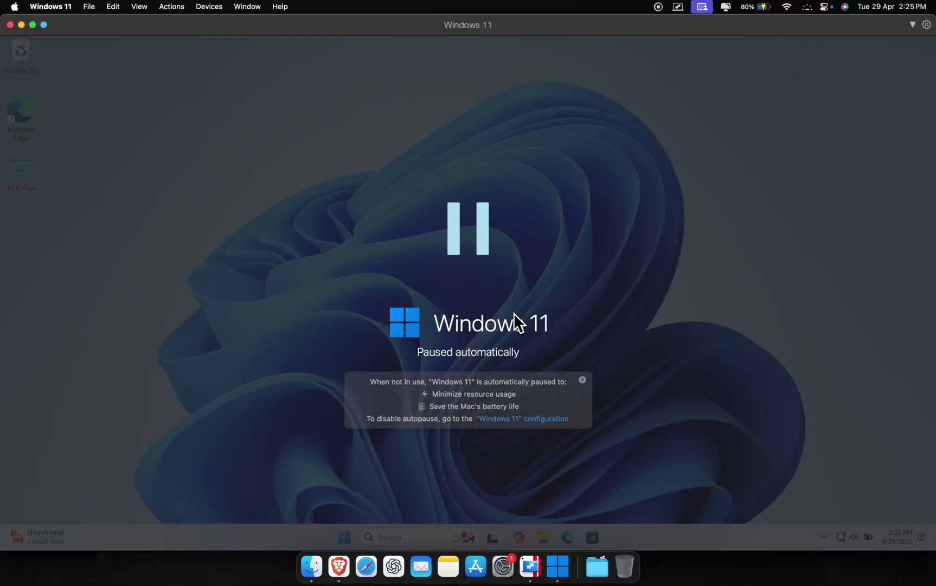
Resume the paused Windows 11 VM and set Shared Folders to the entire MacBook Air disk
left_click(481, 231)
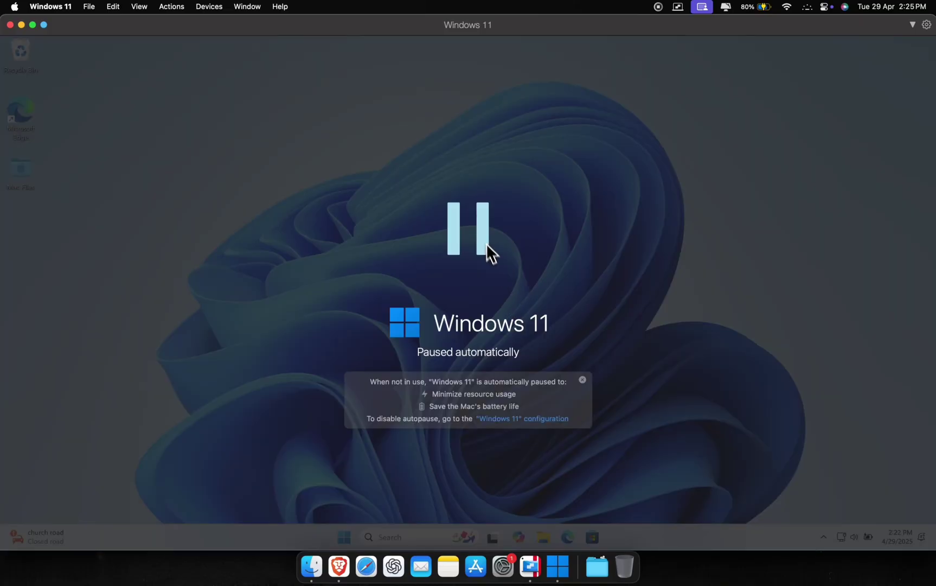
left_click(483, 232)
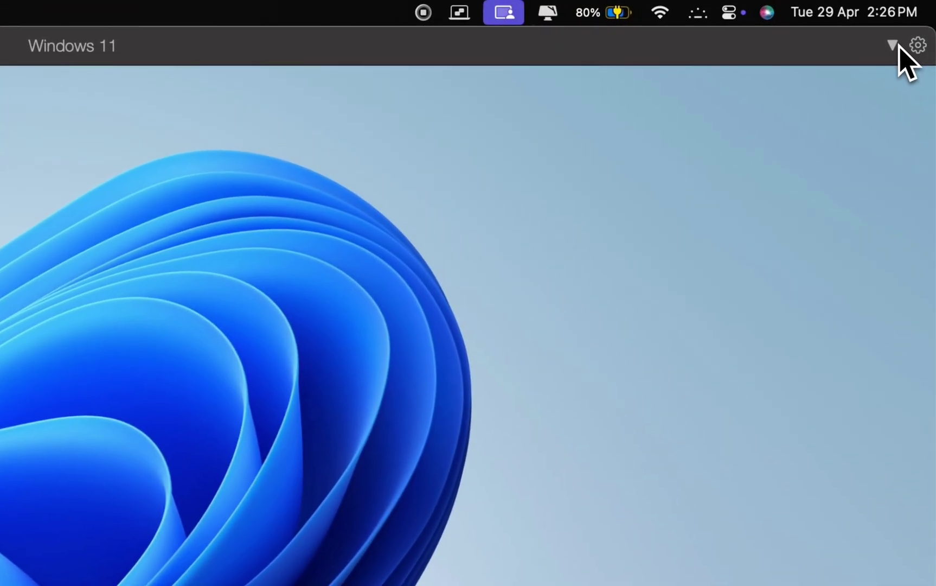
left_click(912, 24)
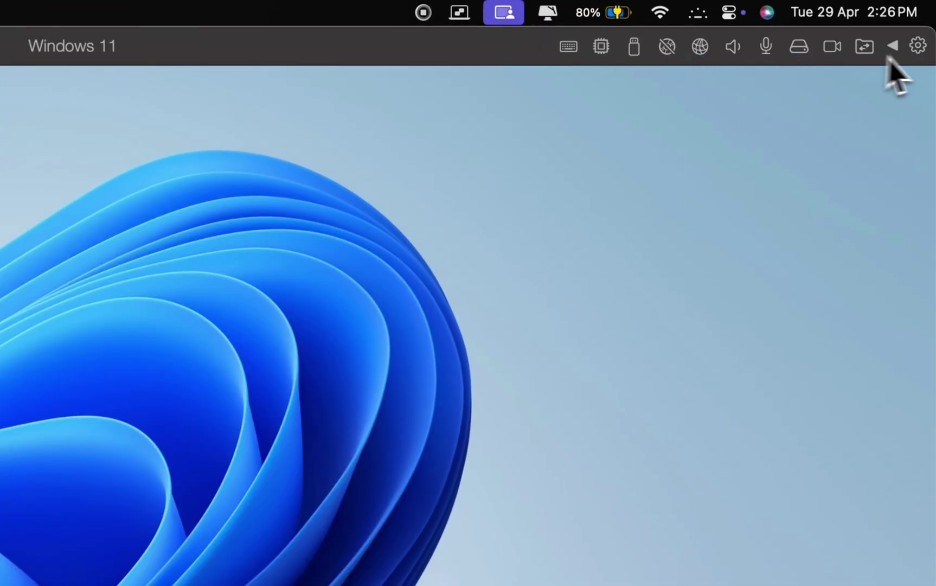
left_click(864, 47)
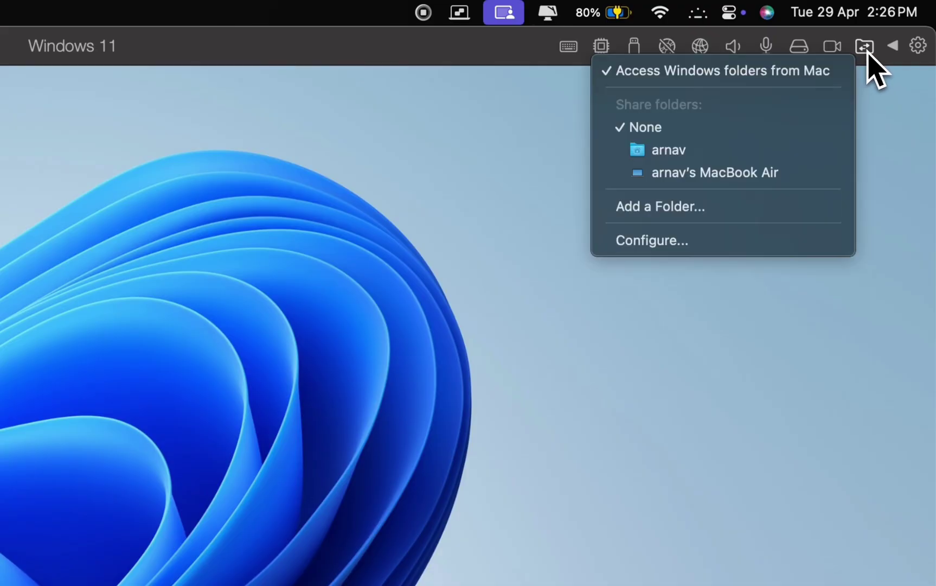
left_click(717, 172)
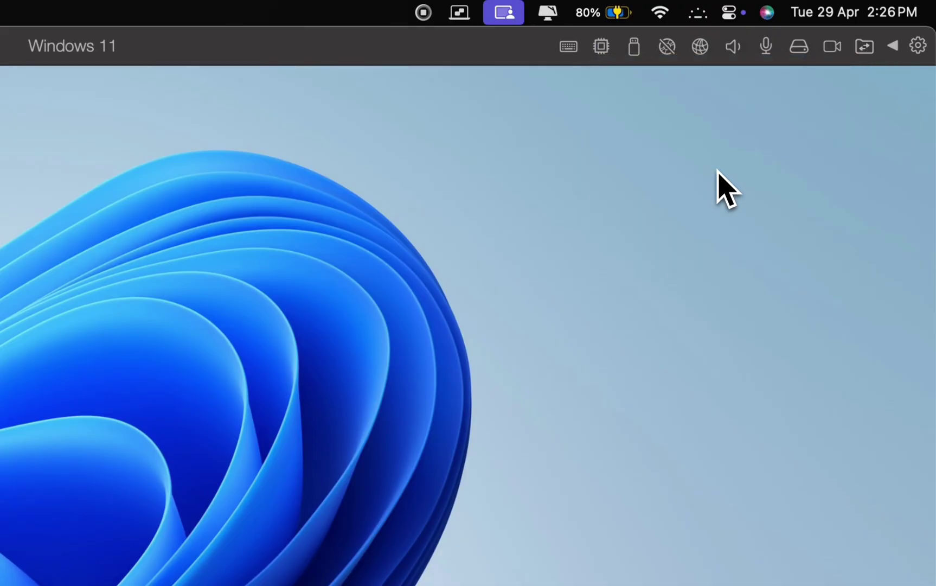
left_click(870, 47)
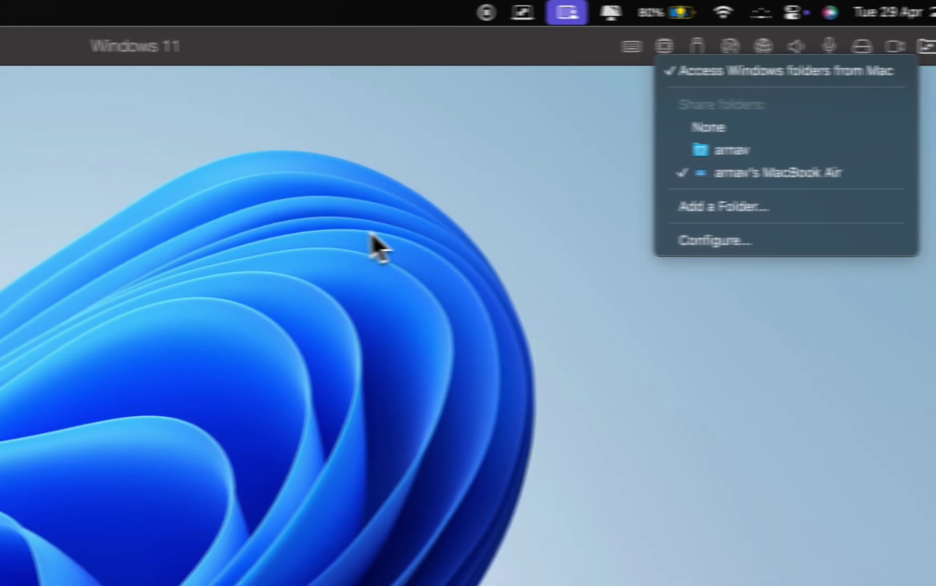
left_click(325, 255)
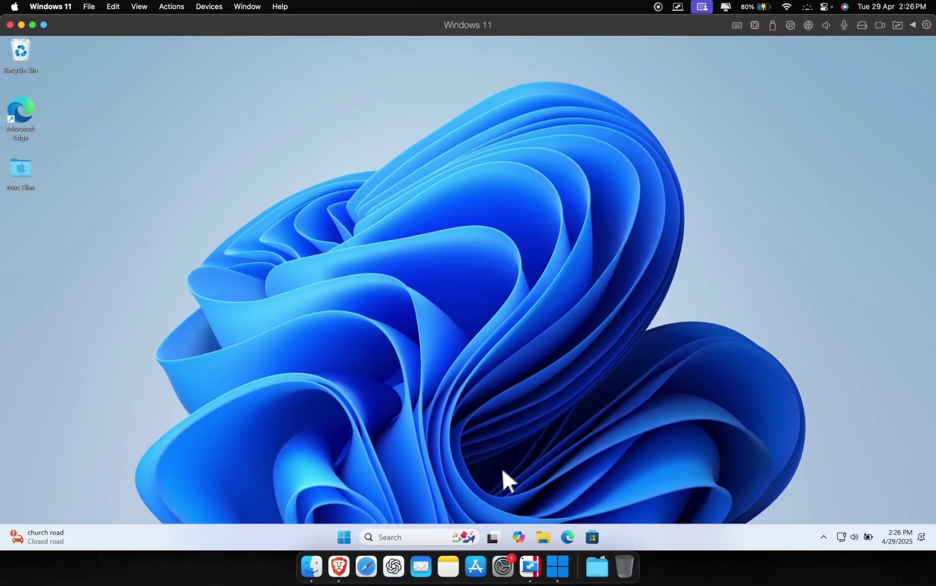
Open the Downloads folder in File Explorer and launch the ovisetup installer
left_click(543, 537)
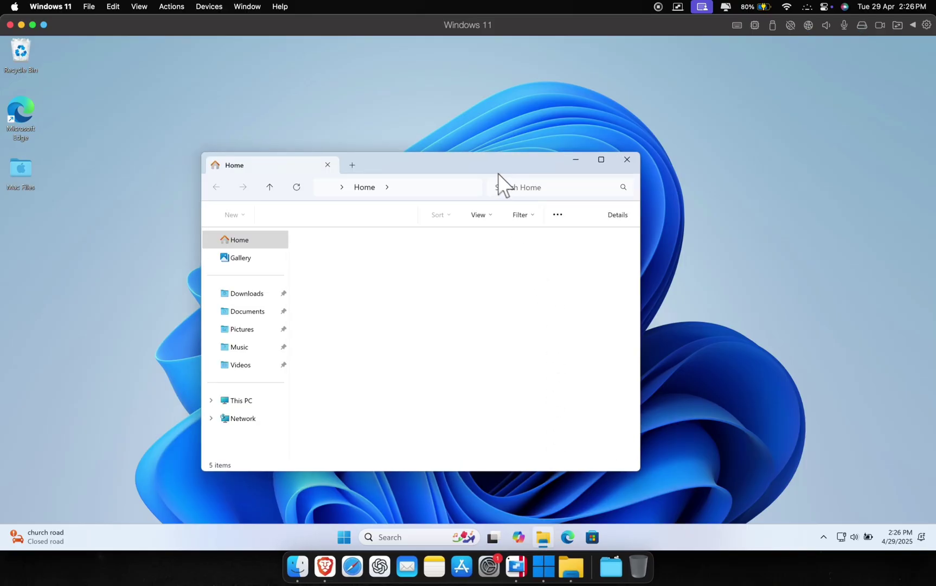
left_click_drag(461, 168, 482, 148)
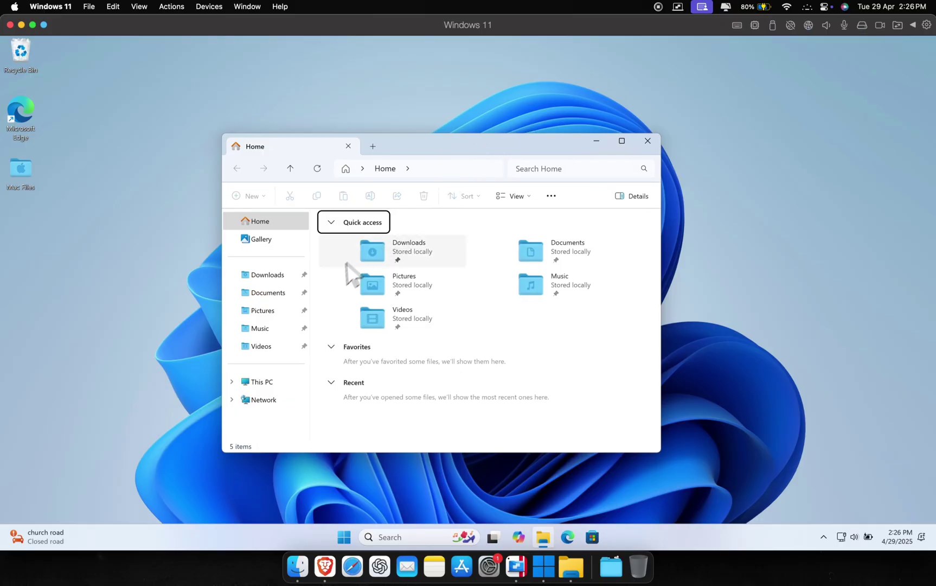
double_click(396, 243)
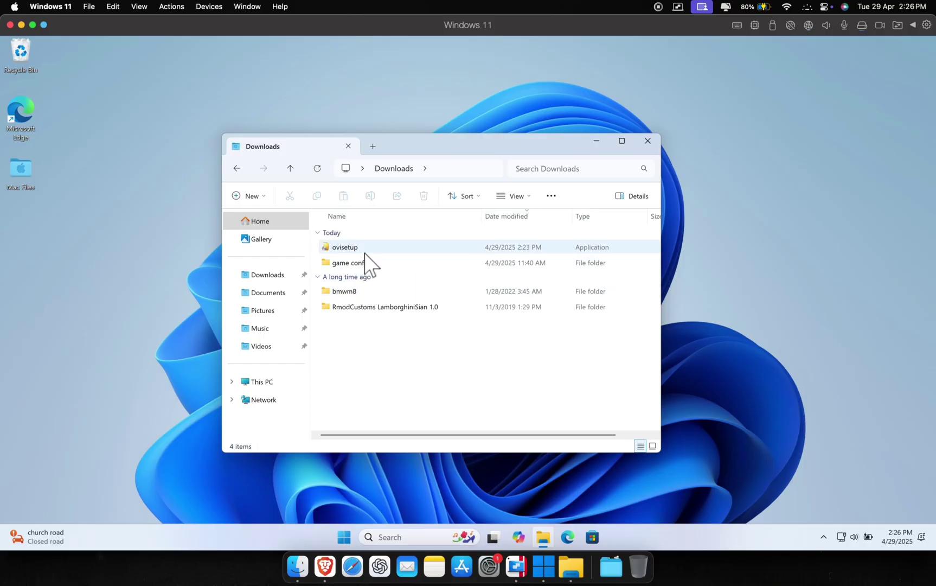
left_click(365, 249)
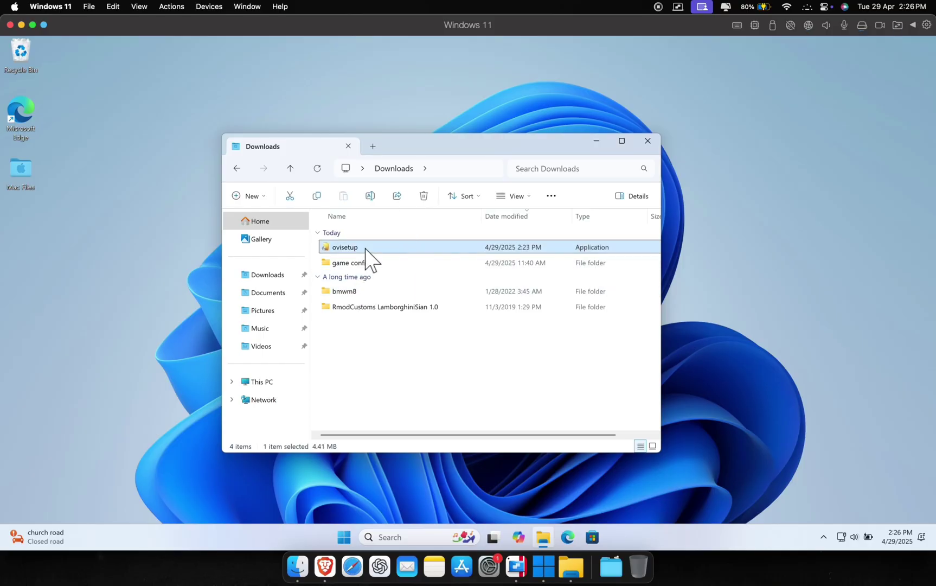
double_click(366, 249)
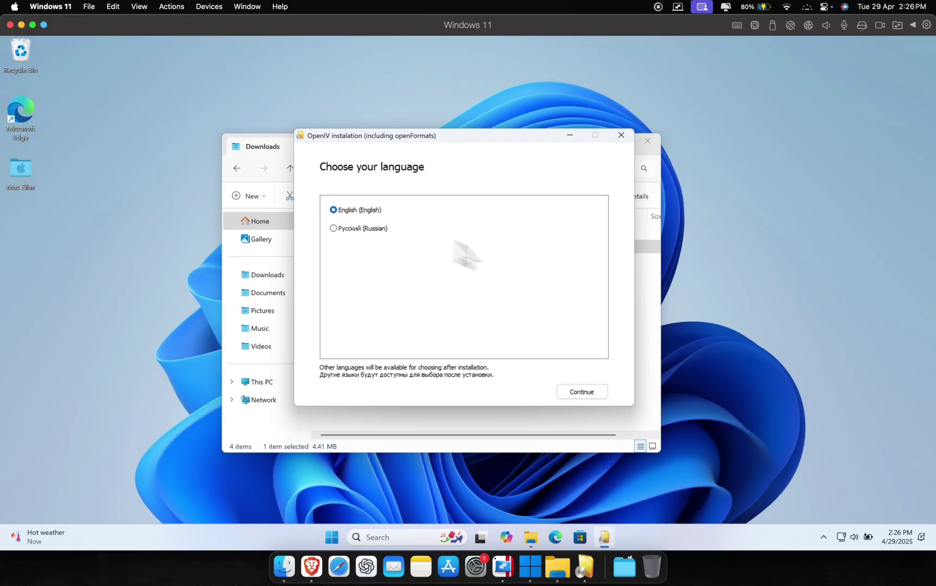
Install OpenIV in English, accepting the license and the 20.4 Mb download, then close the installer
left_click(583, 392)
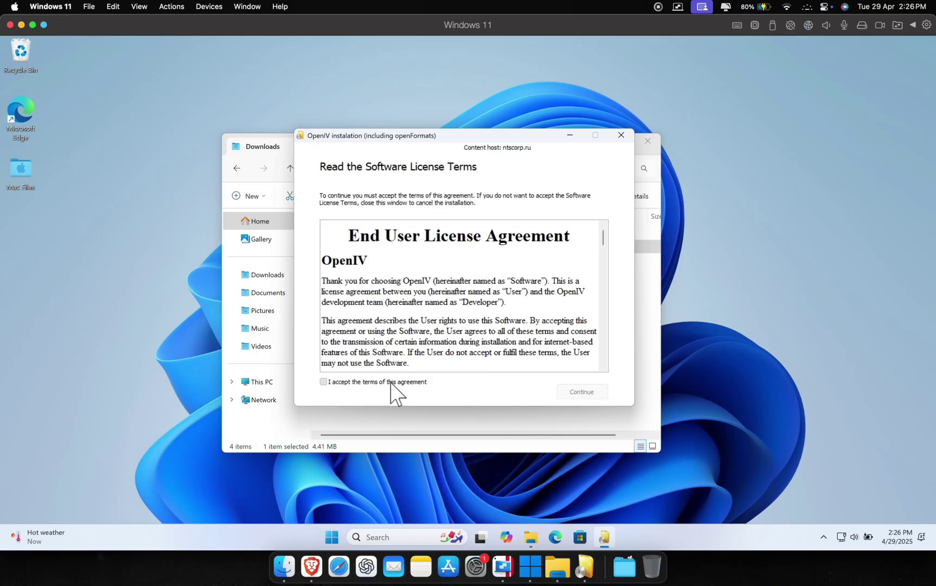
left_click(581, 392)
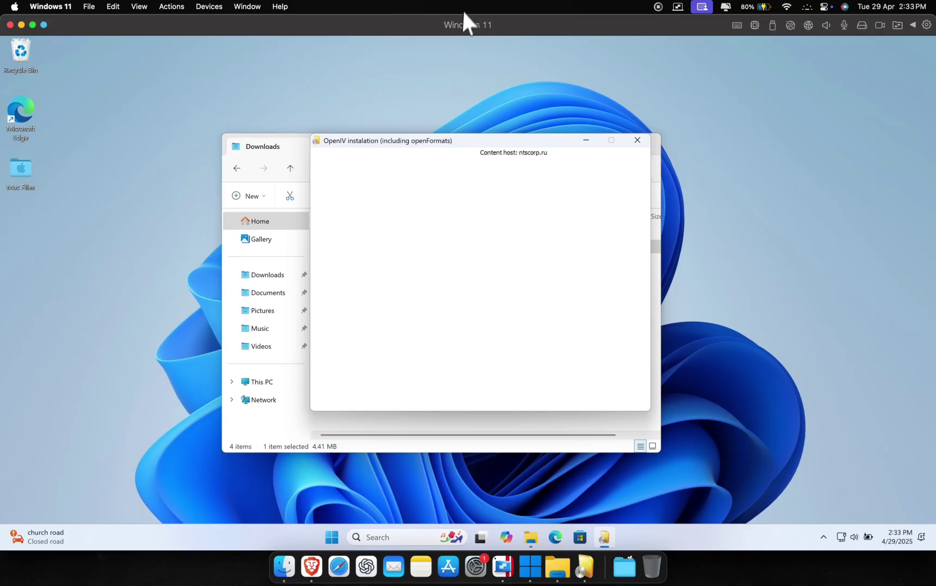
left_click(598, 394)
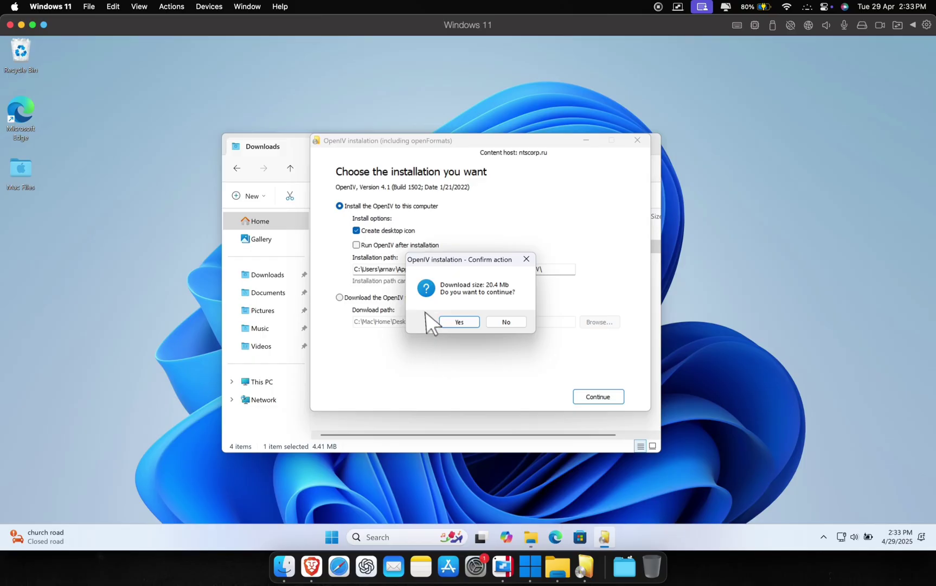
left_click(458, 322)
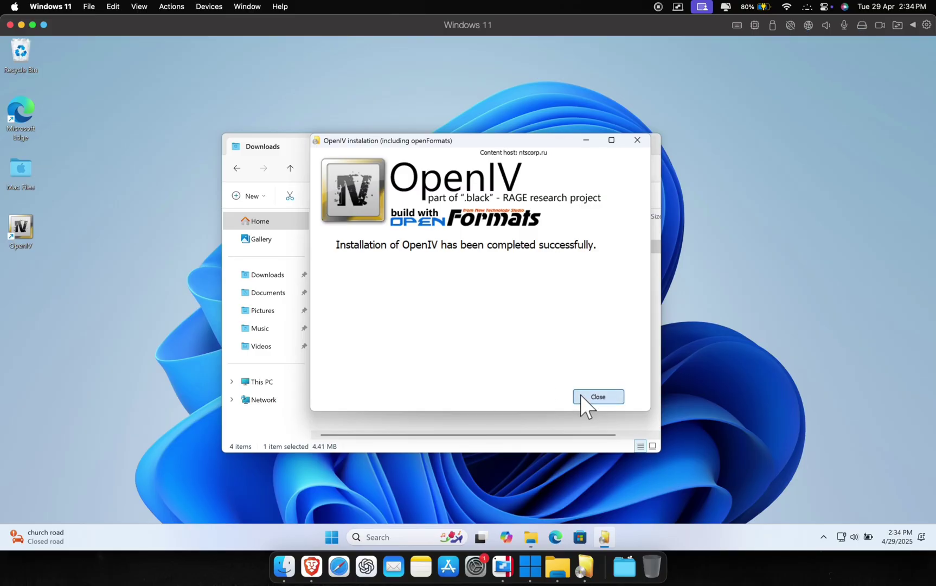
left_click(581, 395)
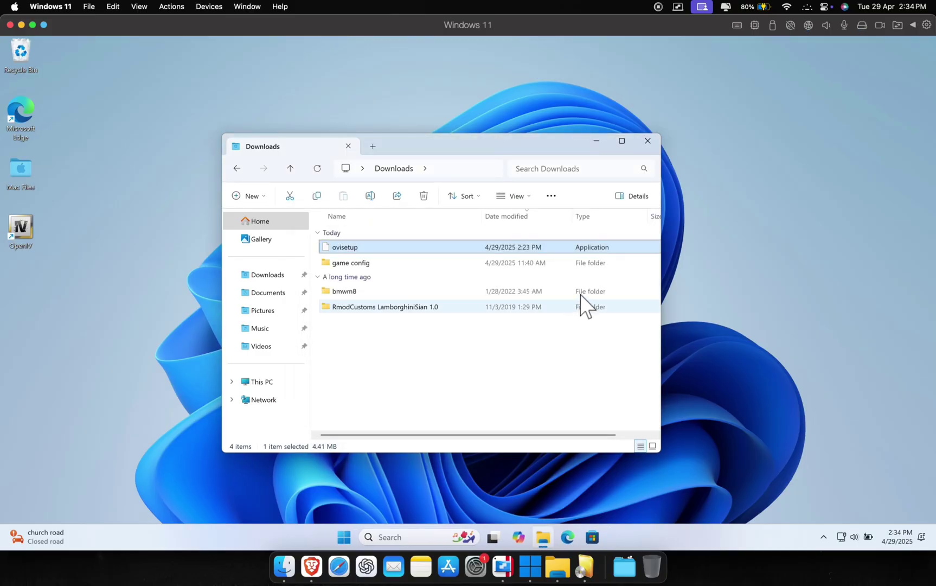
Close Explorer, launch OpenIV from the desktop, and choose Grand Theft Auto V for Windows
left_click(651, 141)
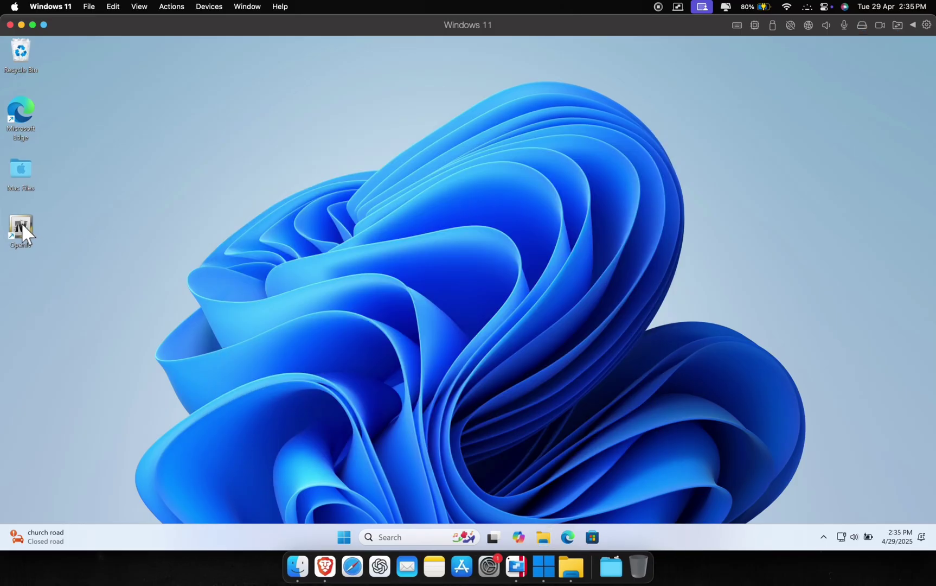
double_click(22, 225)
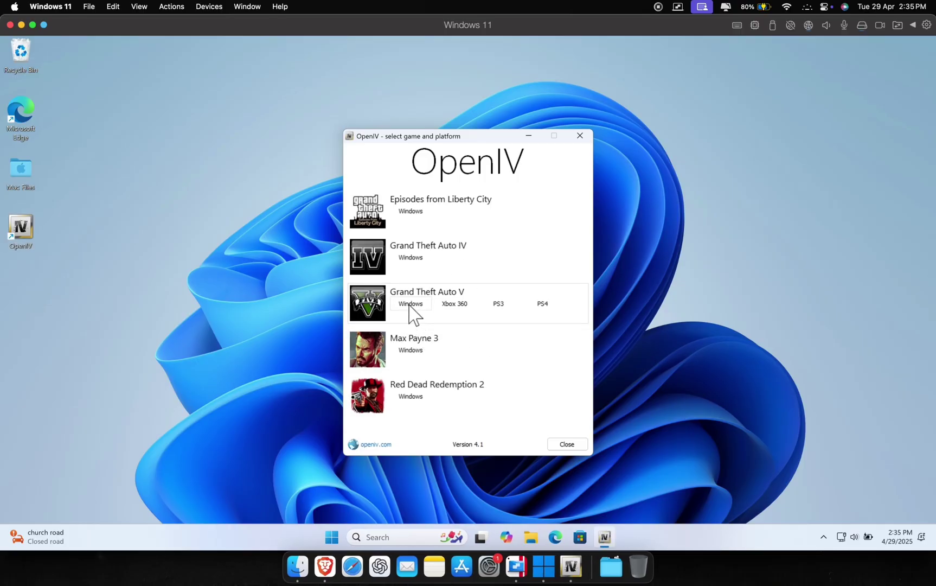
left_click(411, 303)
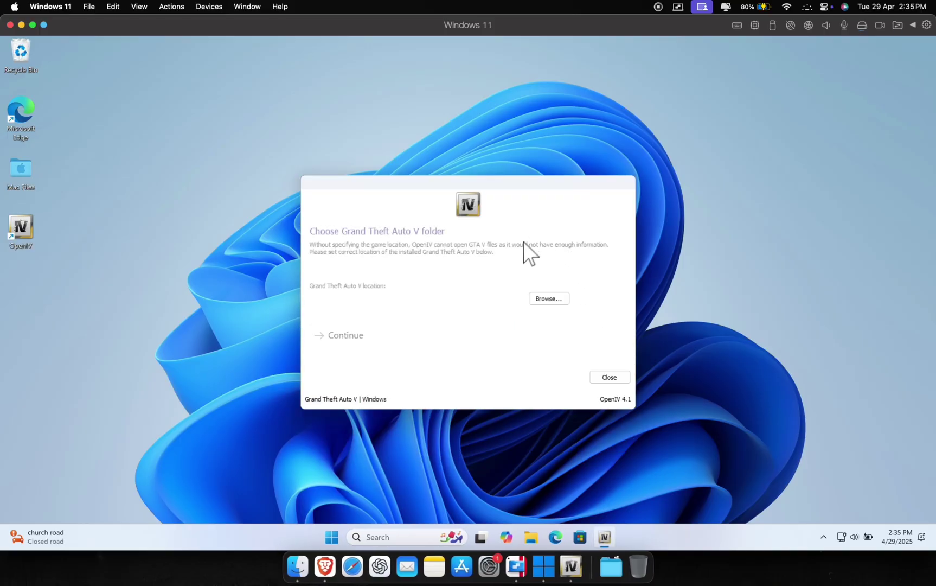
Browse for the game folder and open the Mac's shared AllFiles (Y:) drive, allowing network access
left_click(548, 298)
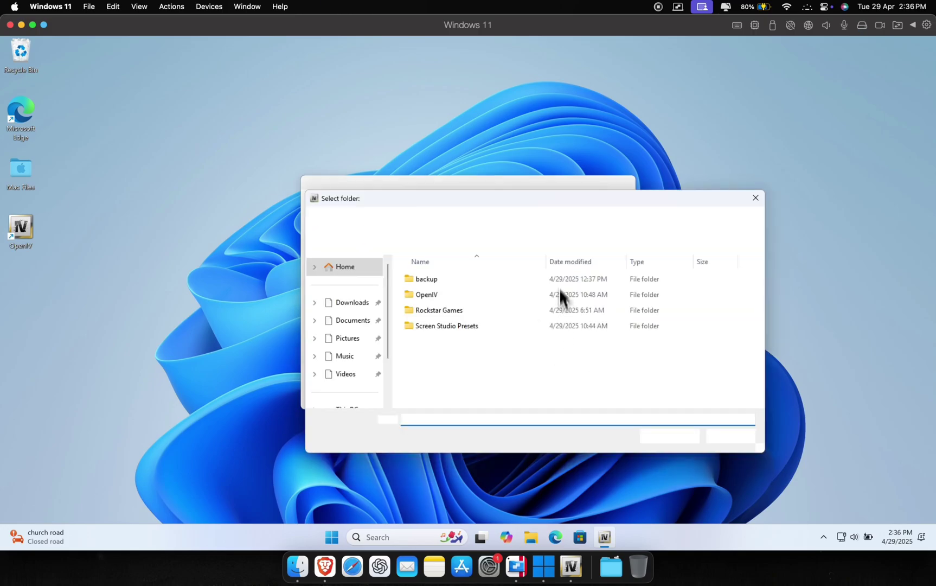
left_click_drag(556, 195, 543, 170)
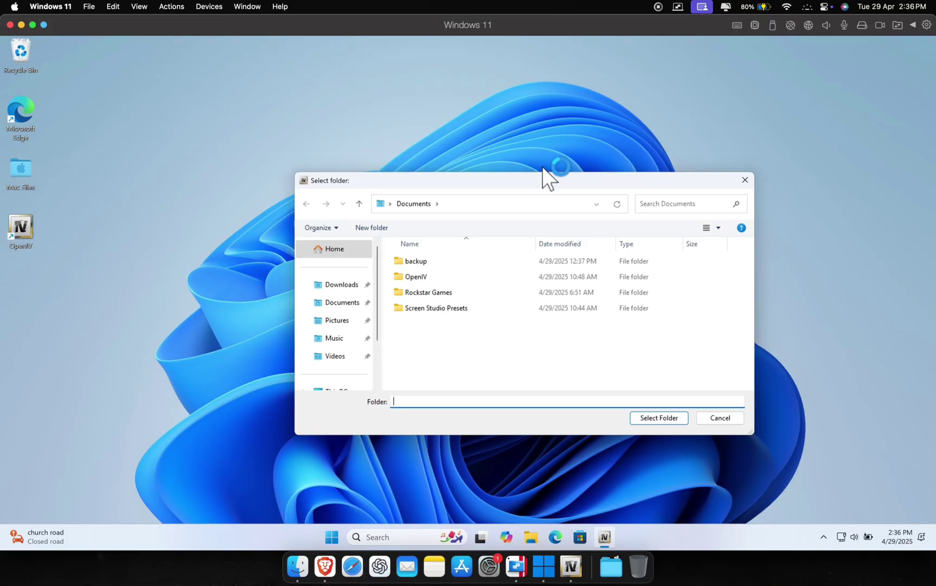
scroll(321, 304, "down", 2)
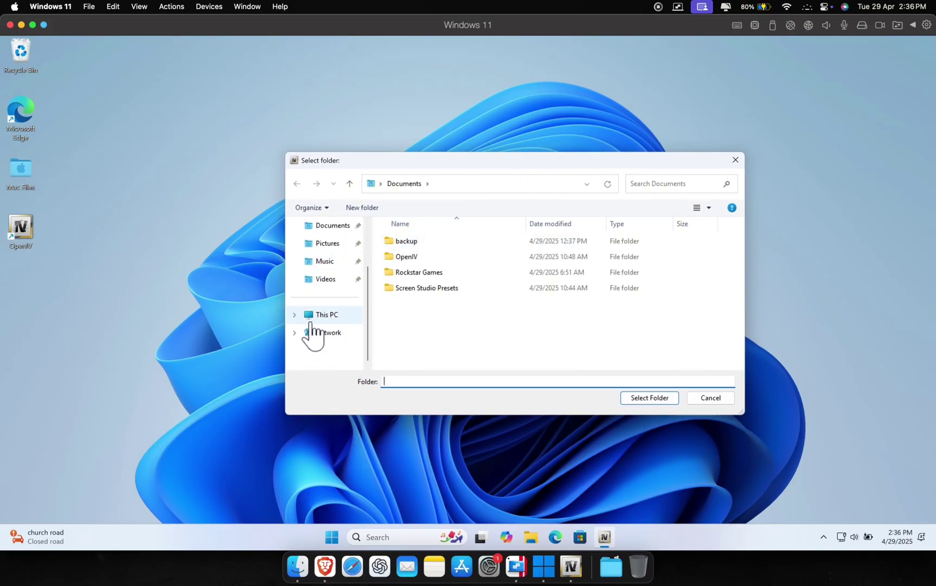
left_click(319, 317)
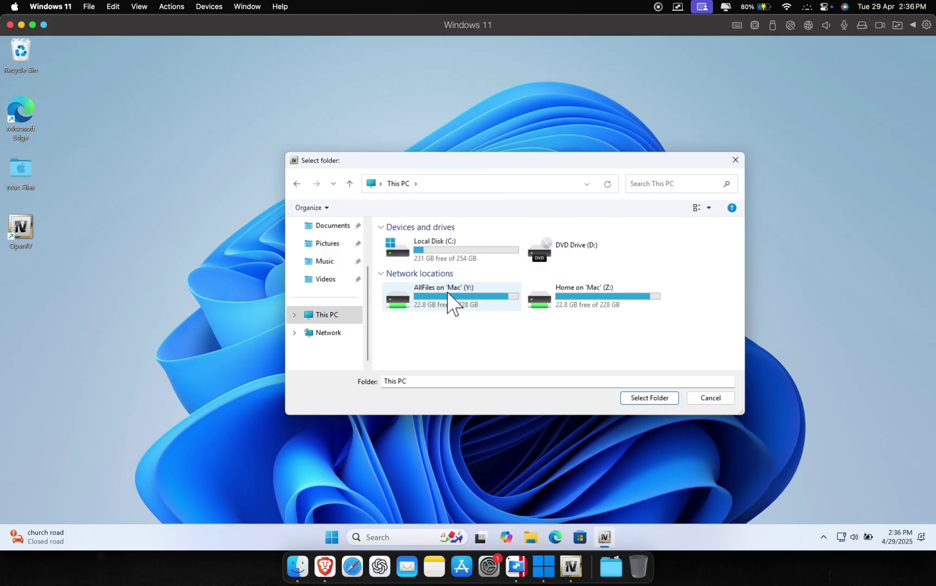
left_click(449, 298)
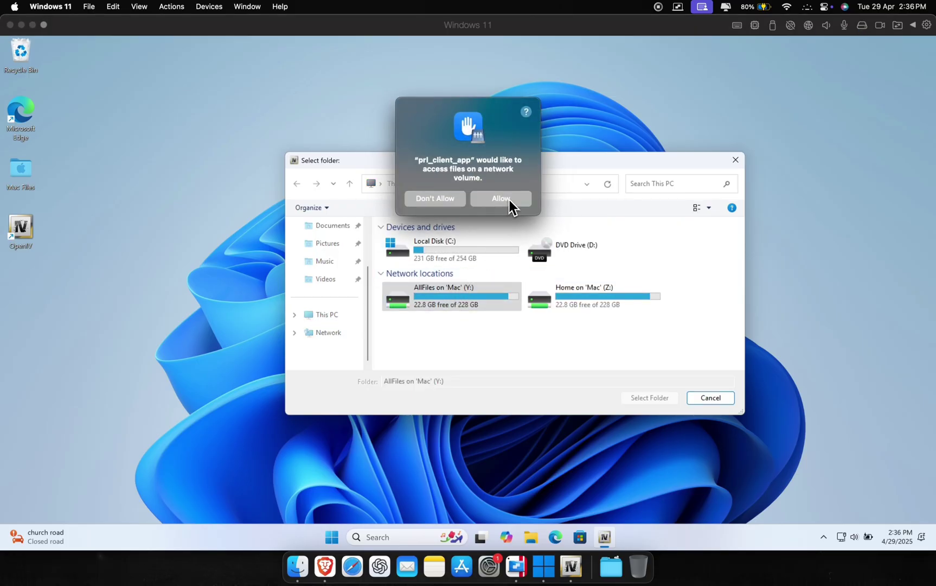
left_click(506, 199)
double_click(474, 290)
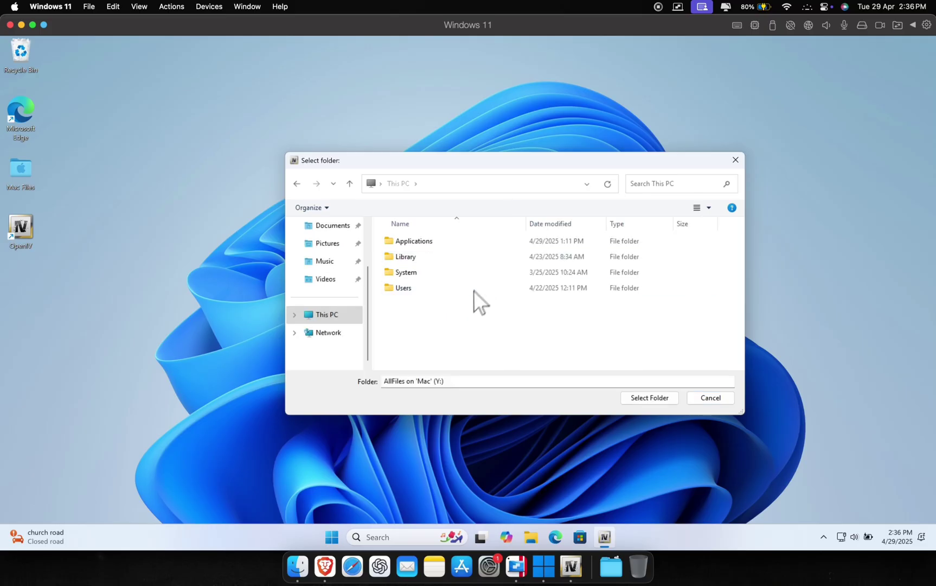
Navigate Users > home folder > games and select GTA_V_Legacy as the game location
left_click(439, 289)
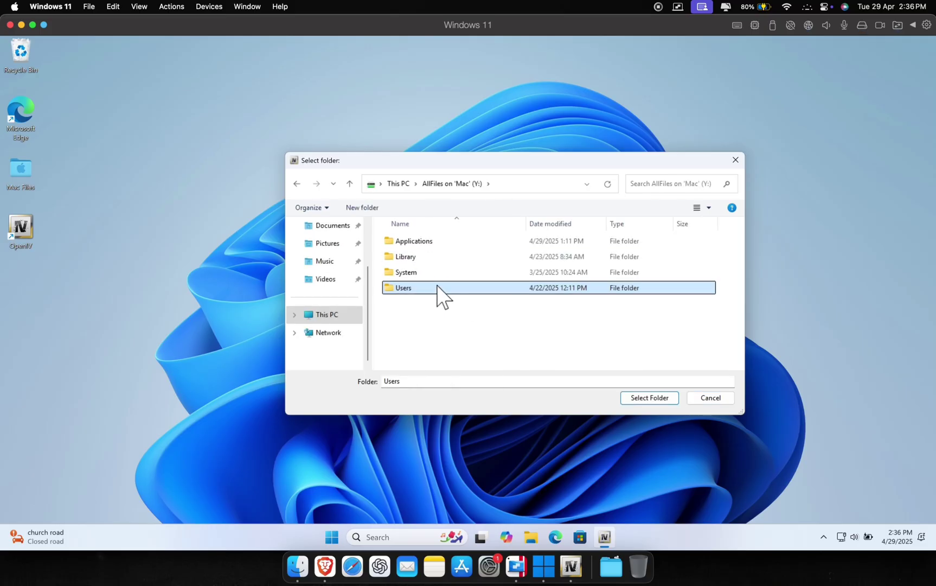
double_click(438, 287)
left_click(448, 242)
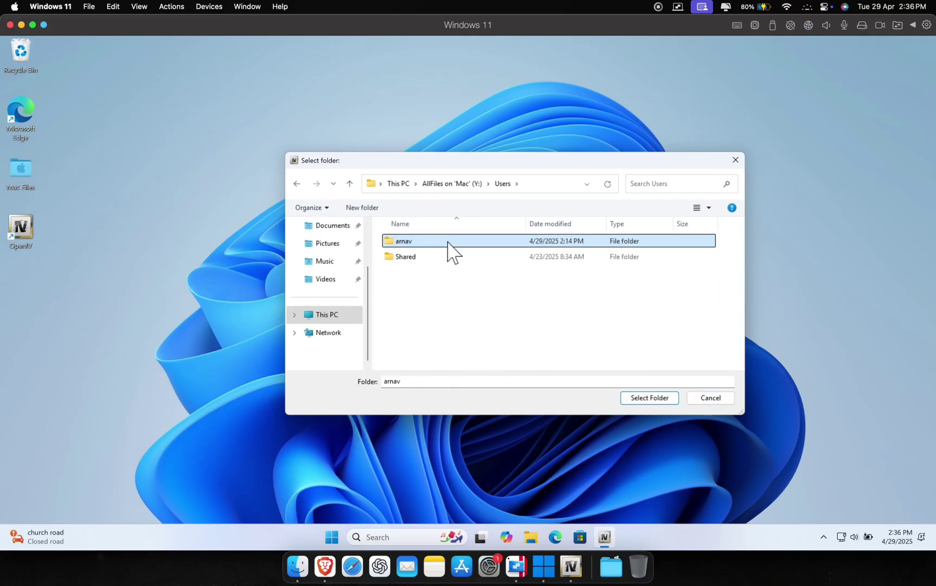
double_click(448, 242)
scroll(445, 272, "down", 1)
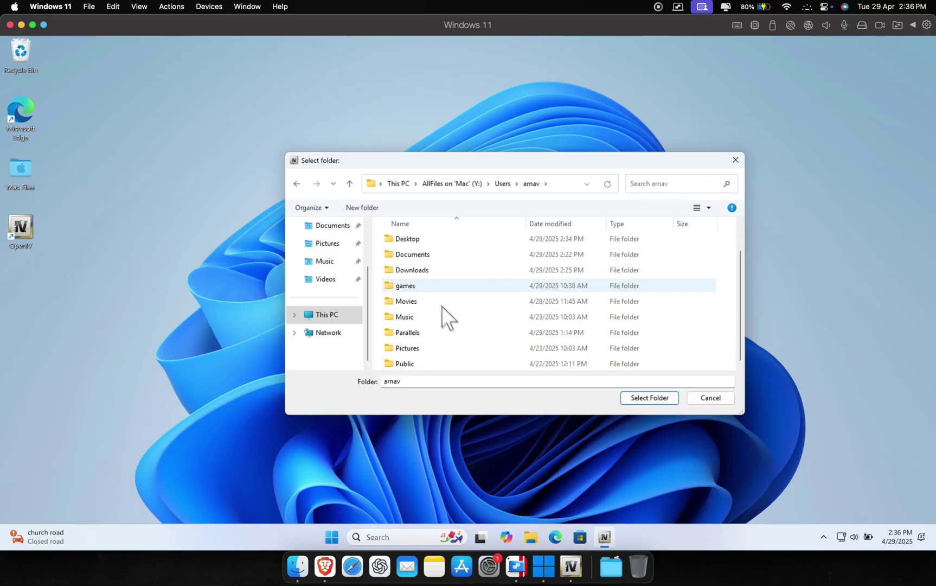
left_click(417, 286)
double_click(418, 288)
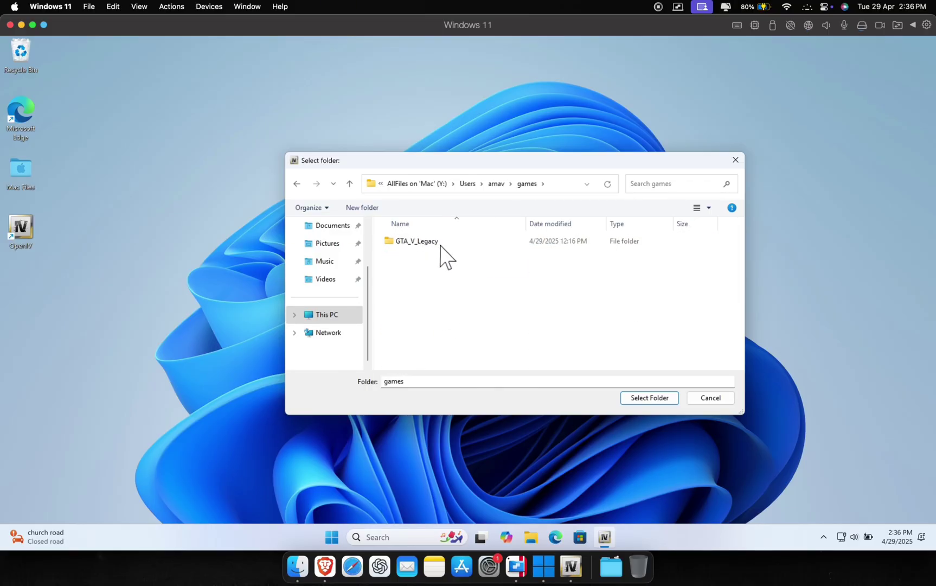
left_click(441, 244)
left_click(642, 400)
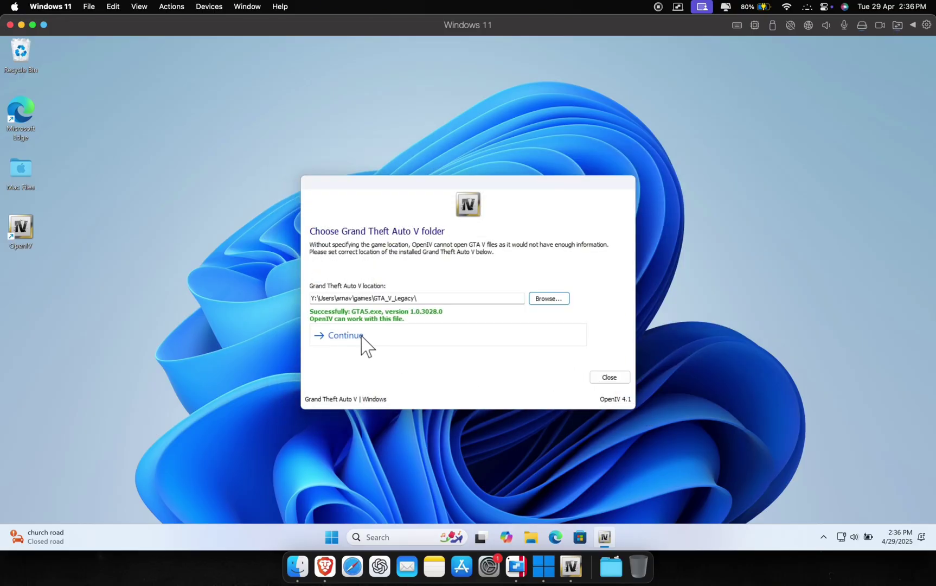
Continue past the backup reminder, move the OpenIV loading window aside, and open File Explorer
left_click(363, 336)
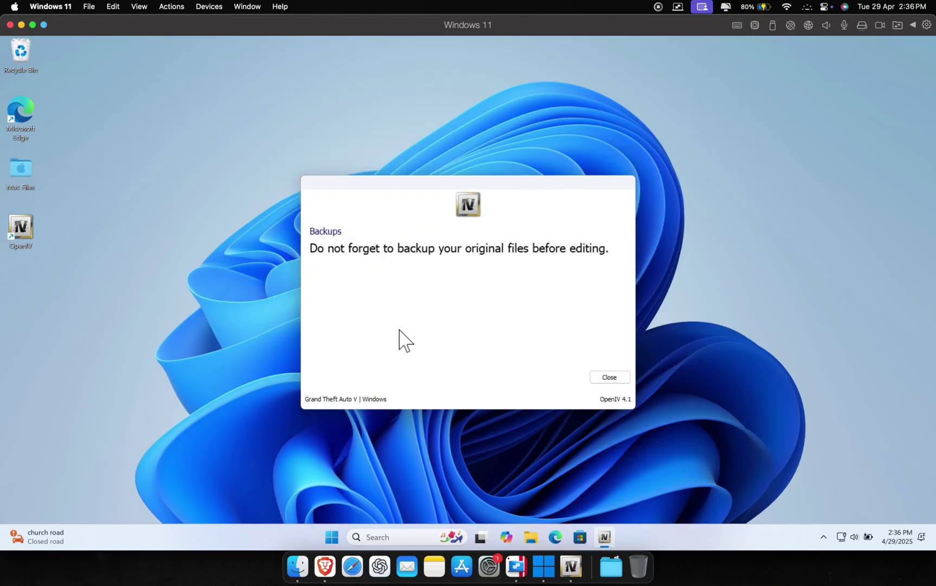
left_click(400, 336)
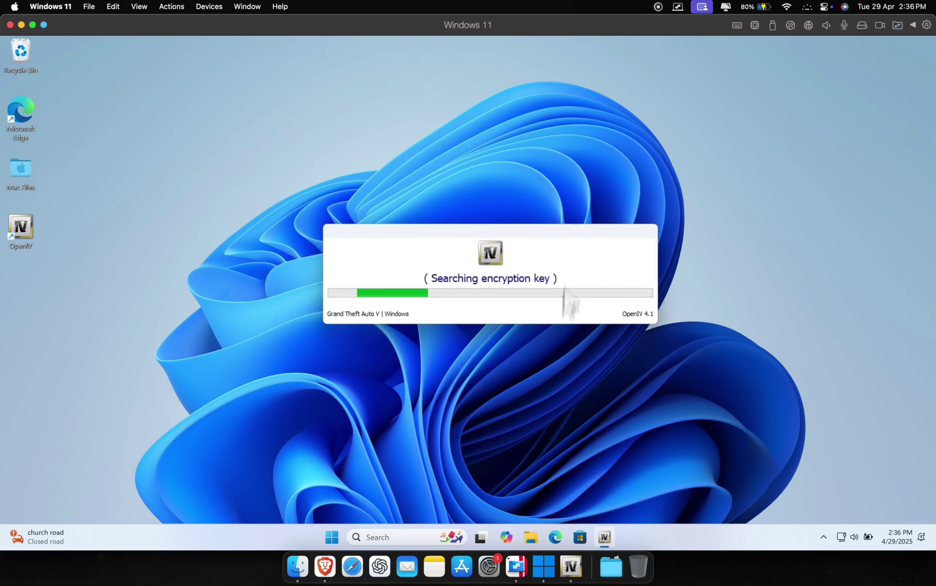
left_click_drag(518, 228, 285, 286)
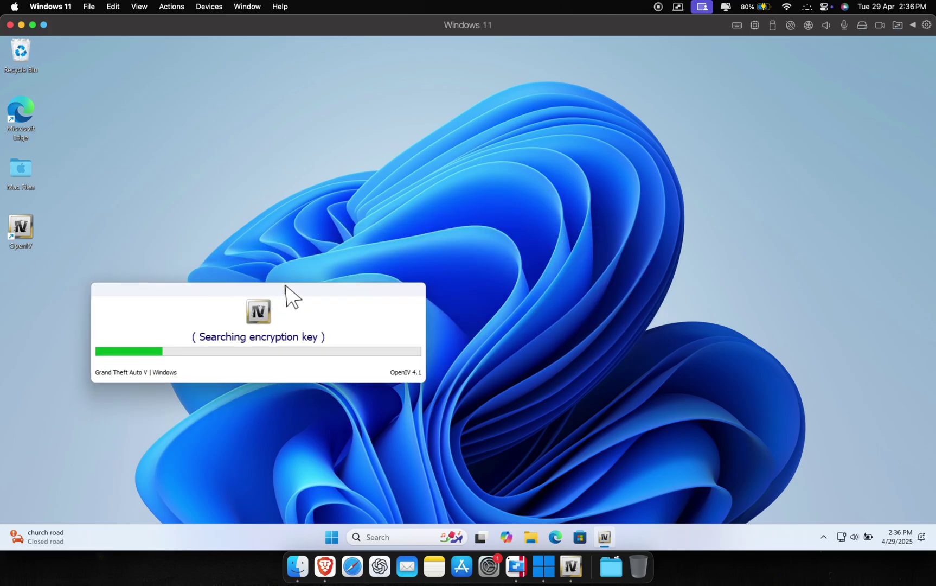
key("super+e")
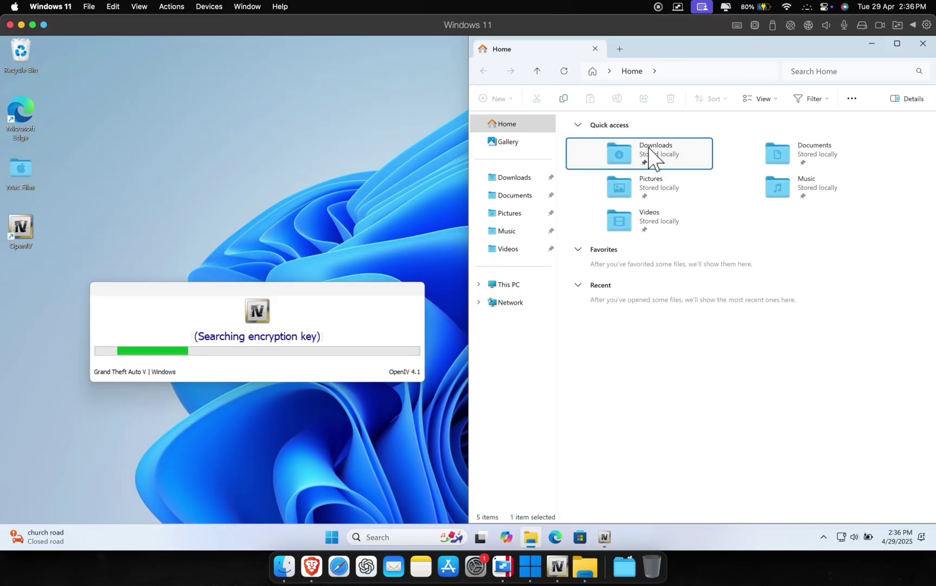
Open Downloads > game config, look inside Old Versions, and return to game config
double_click(650, 149)
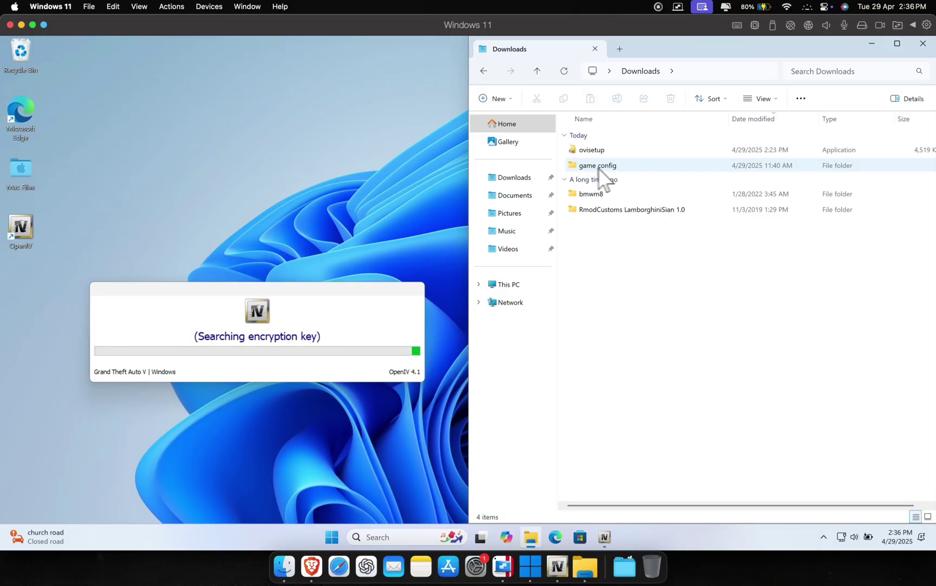
left_click(634, 178)
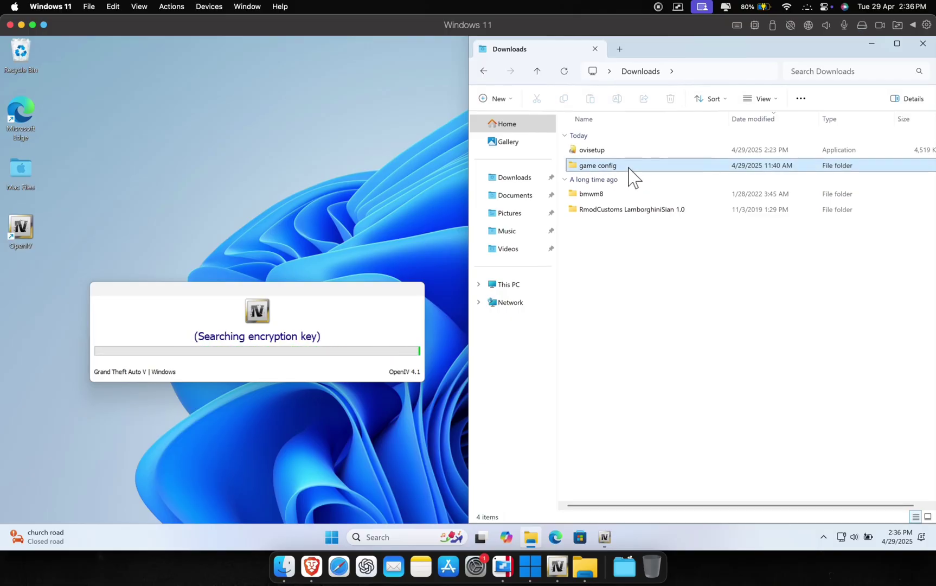
double_click(629, 168)
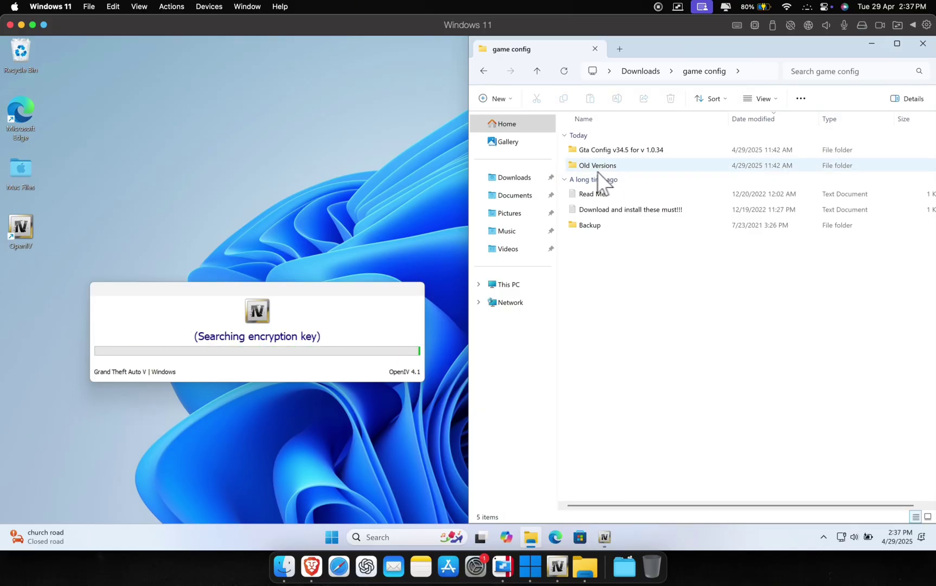
left_click(624, 168)
double_click(625, 168)
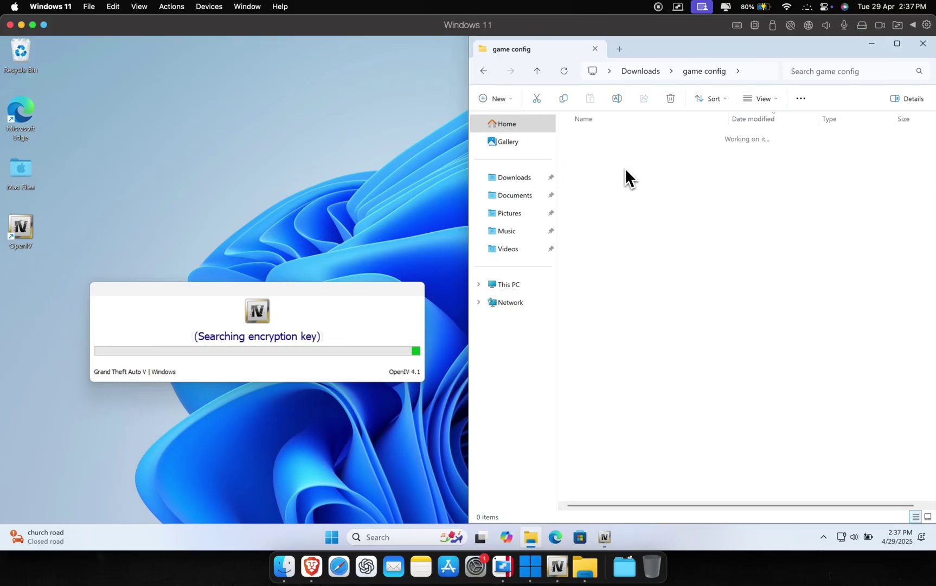
scroll(635, 186, "down", 2)
scroll(640, 249, "up", 2)
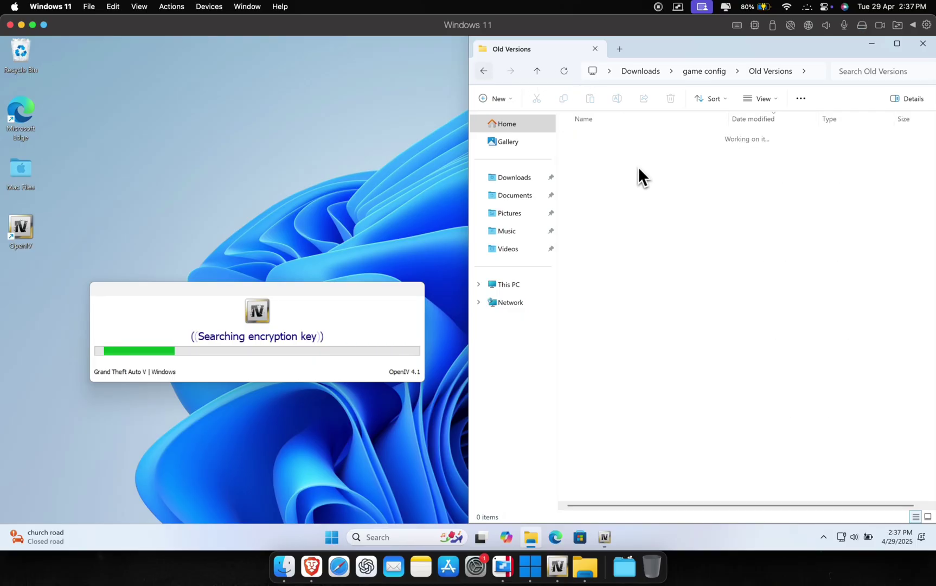
key("alt+Left")
Open Gta Config v34.5 for v 1.0.34 > For More Mods > Stock Traffic (Means Gta base) and select gameconfig
double_click(632, 154)
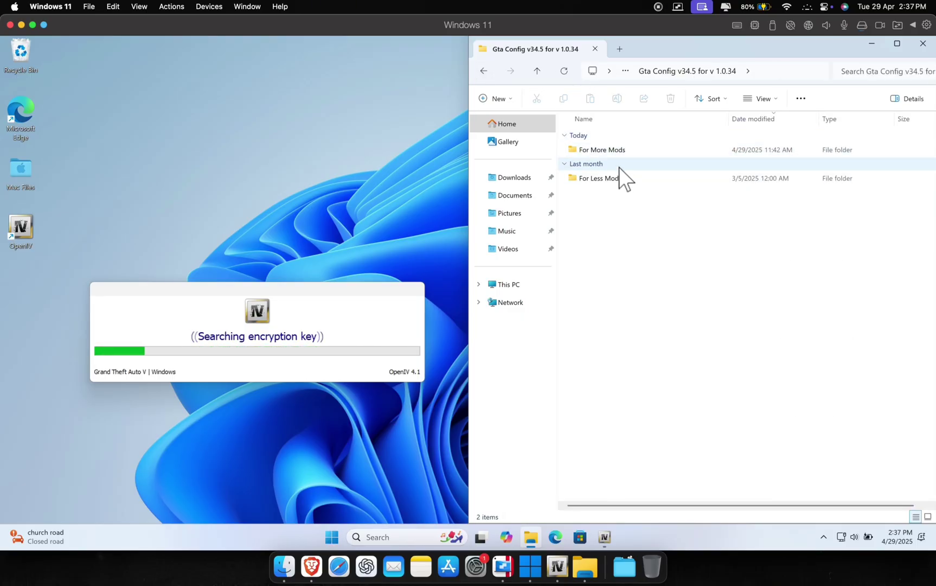
double_click(627, 153)
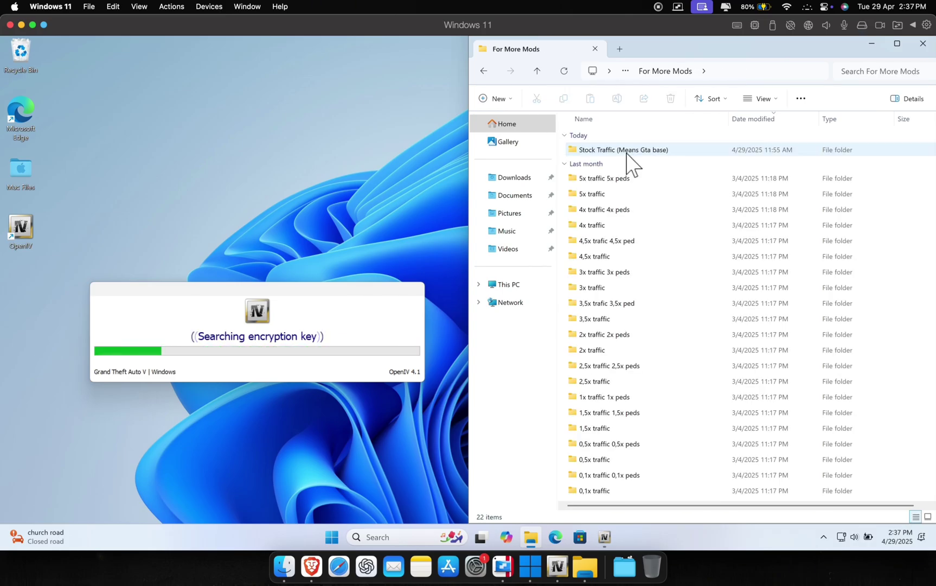
left_click(609, 154)
double_click(607, 152)
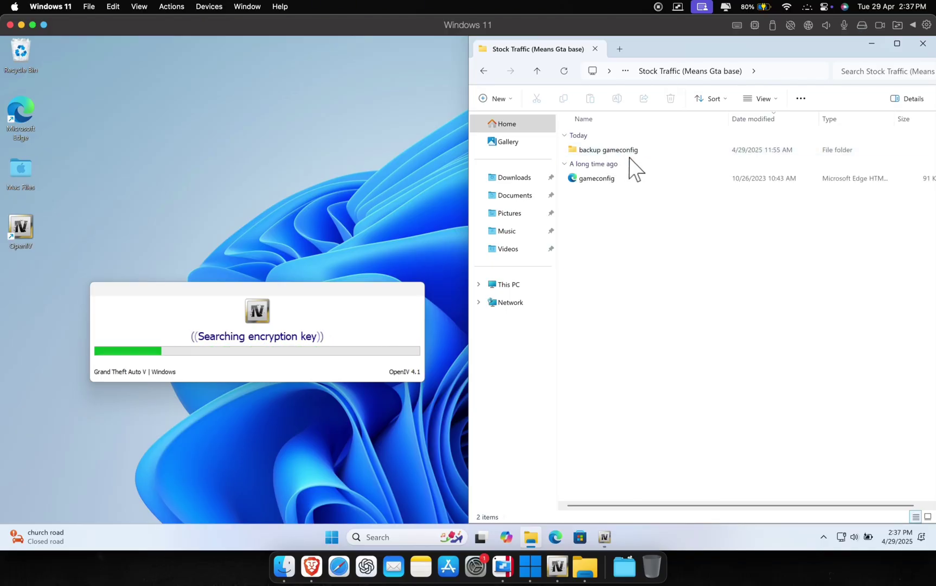
left_click(596, 181)
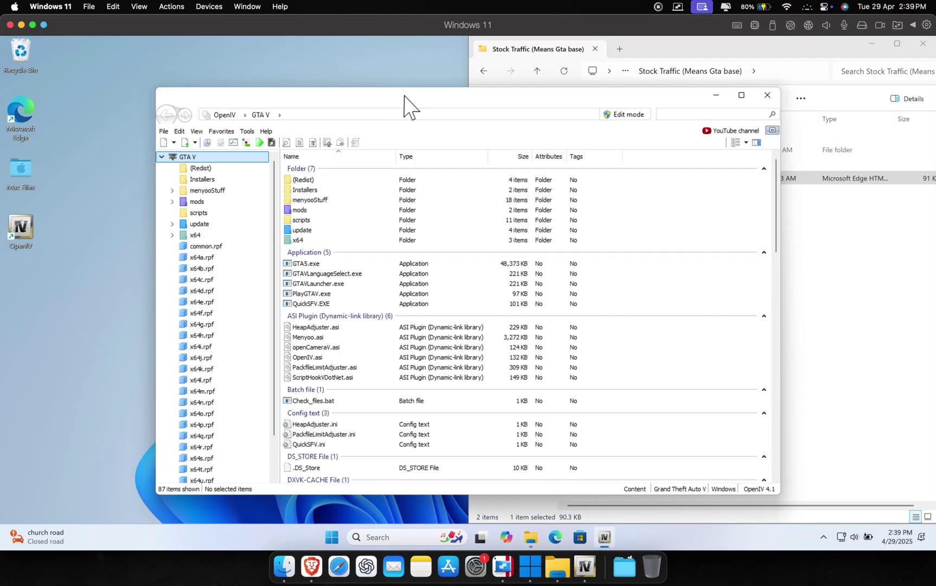
Switch OpenIV into edit mode and confirm the warning
left_click_drag(411, 105, 4, 206)
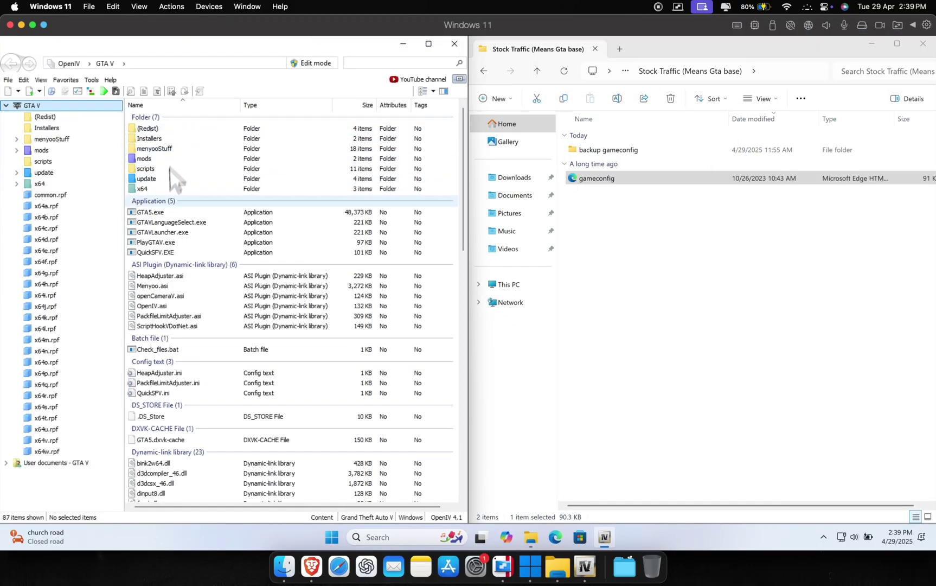
left_click(150, 159)
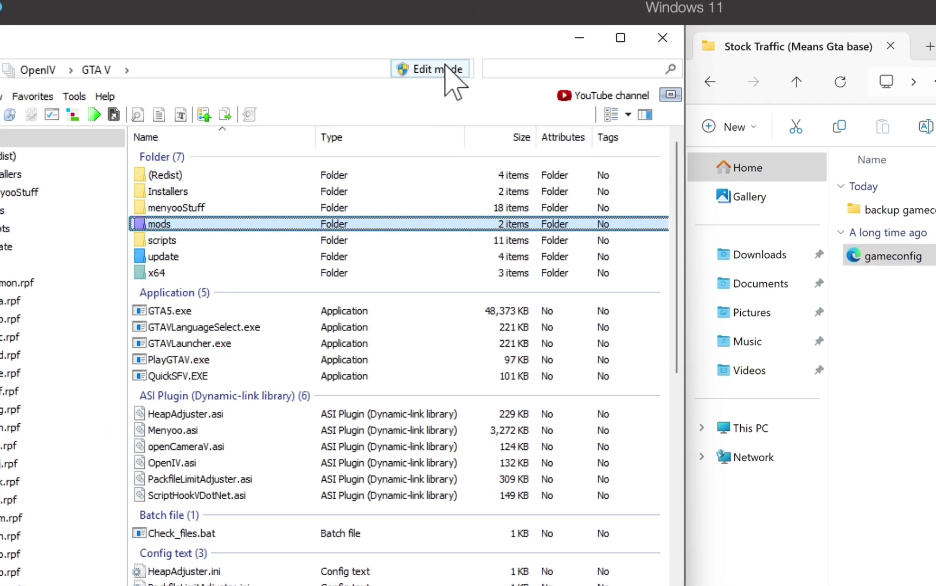
left_click(321, 63)
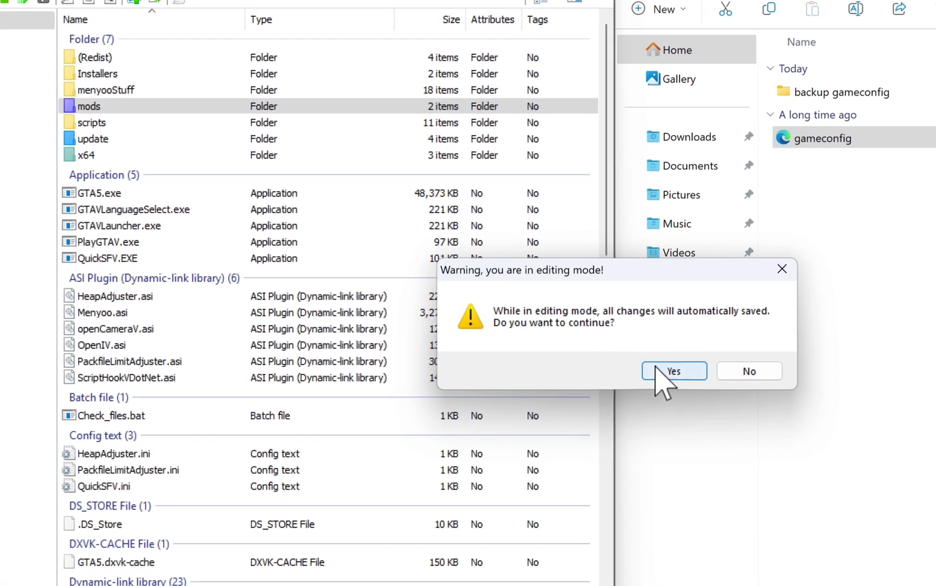
left_click(727, 485)
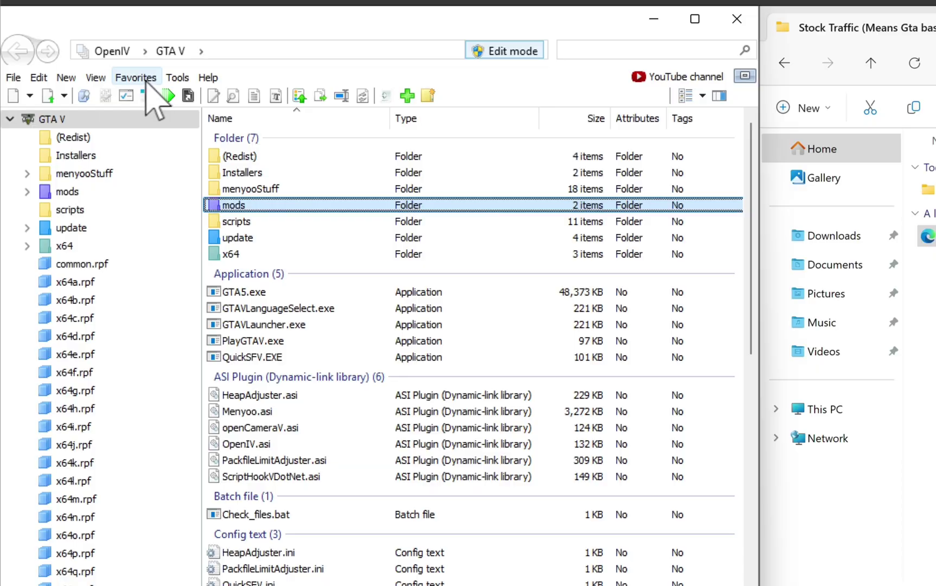
Check in ASI Manager that ASI Loader, OpenIV.ASI and openCamera are installed
left_click(185, 77)
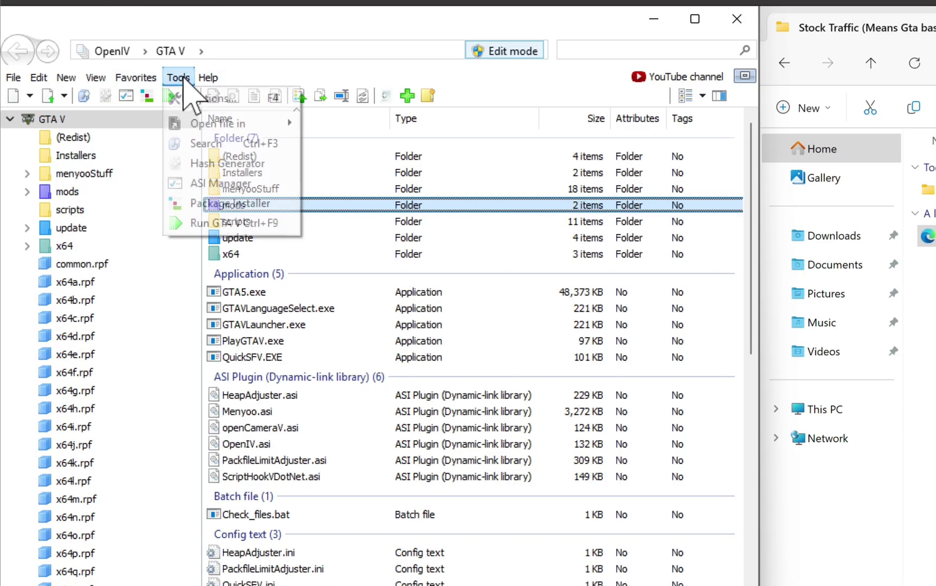
left_click(207, 183)
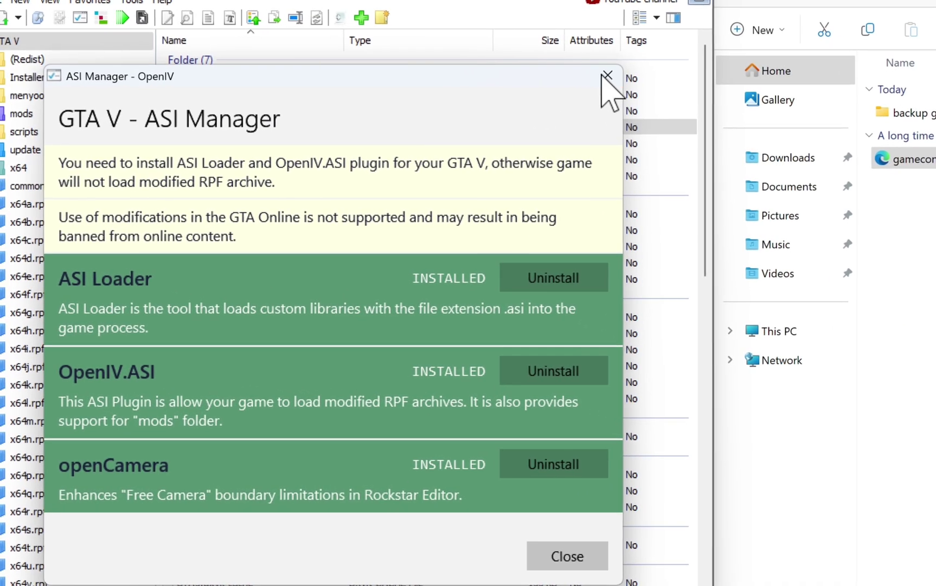
left_click(525, 60)
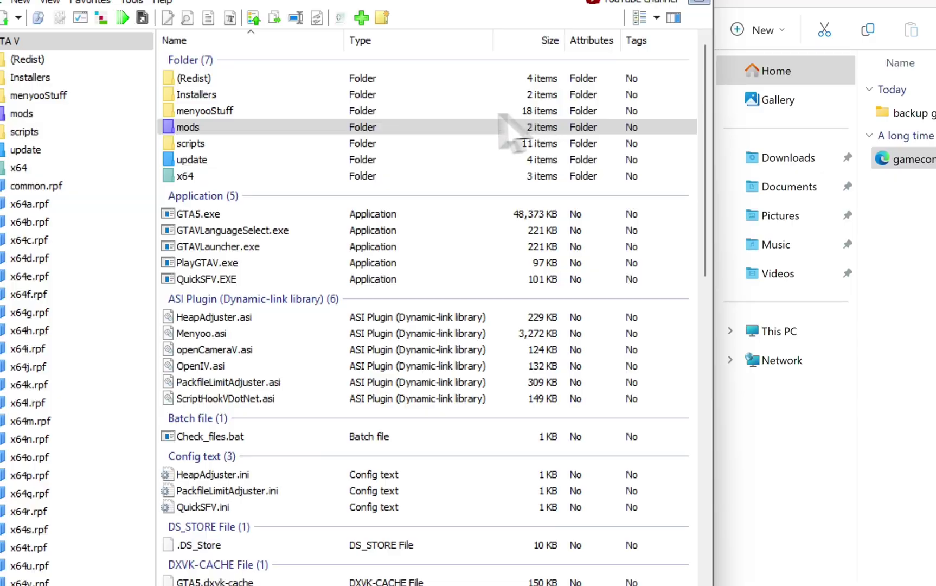
Browse to mods\update\update.rpf\common\data and select gameconfig.xml, plus the new gameconfig in Explorer
double_click(210, 127)
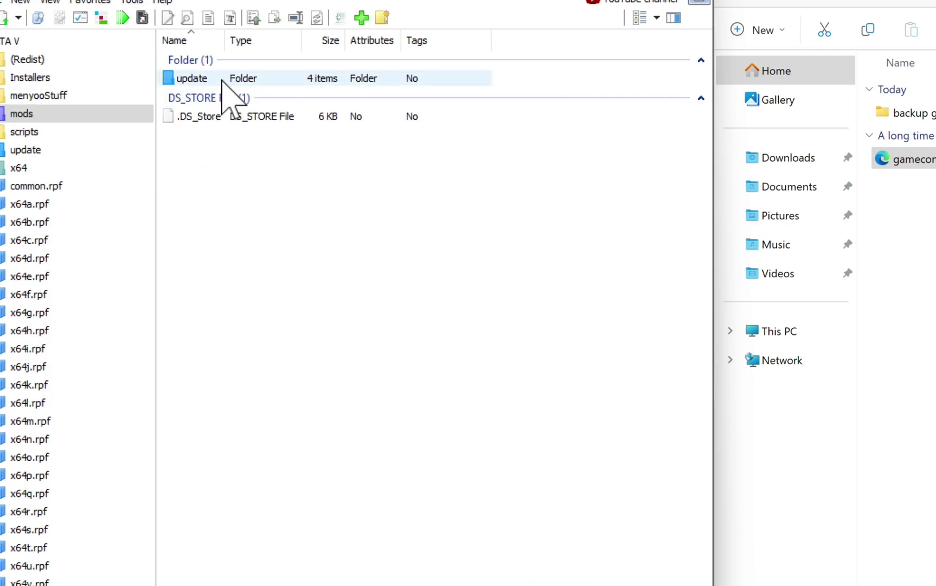
double_click(219, 79)
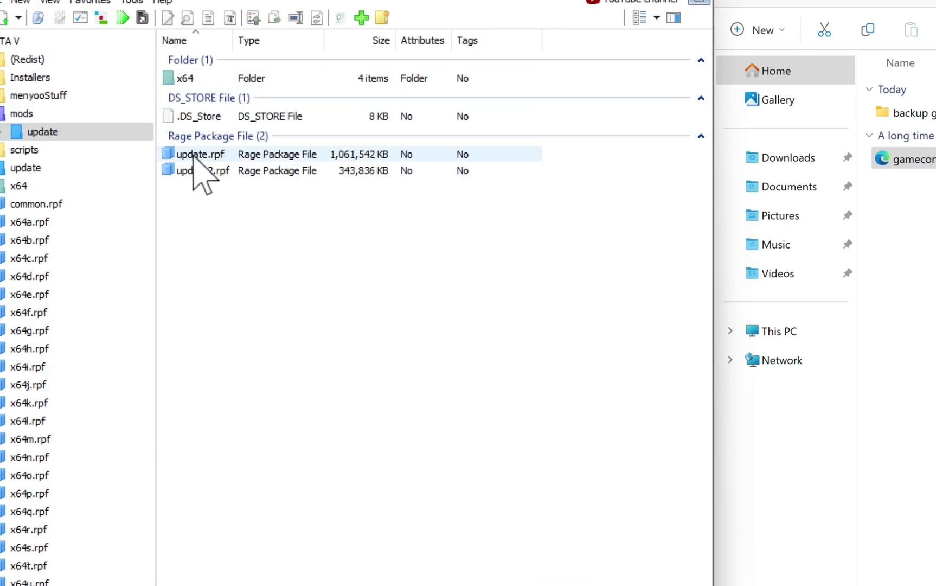
double_click(206, 155)
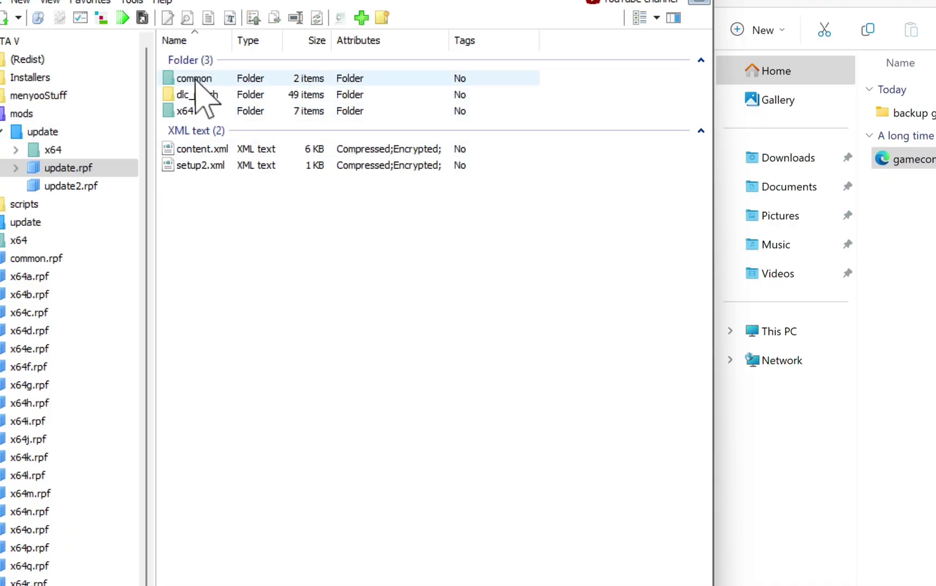
double_click(200, 79)
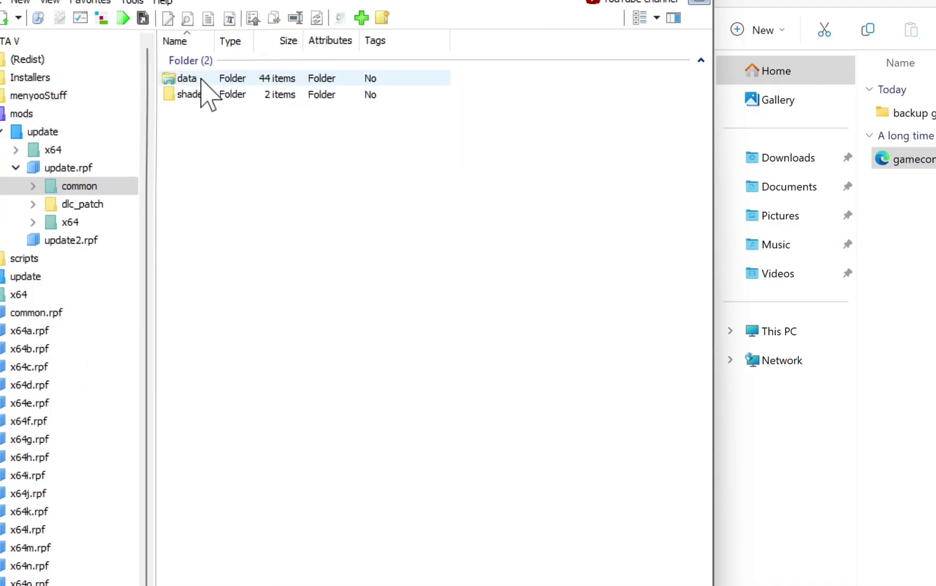
double_click(201, 80)
scroll(309, 278, "down", 2)
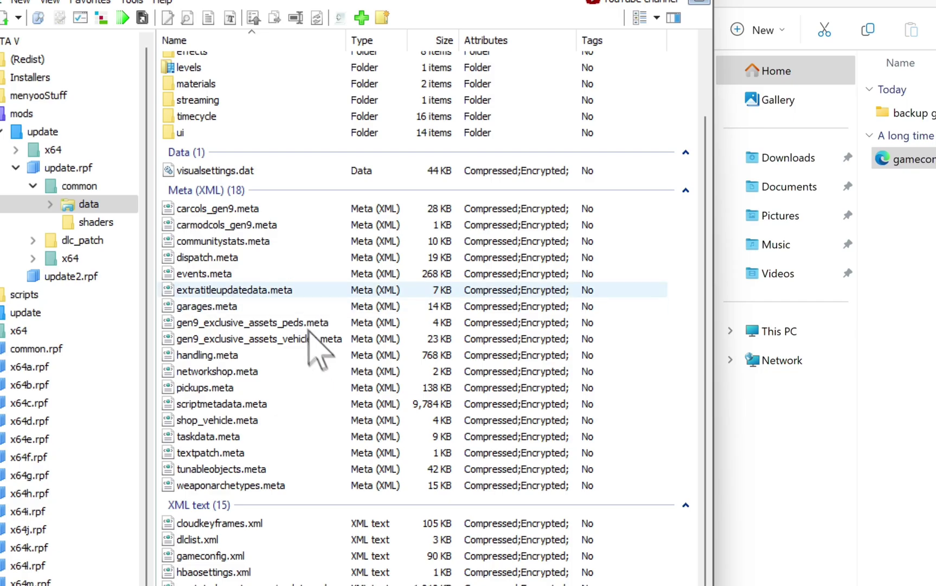
scroll(253, 283, "down", 2)
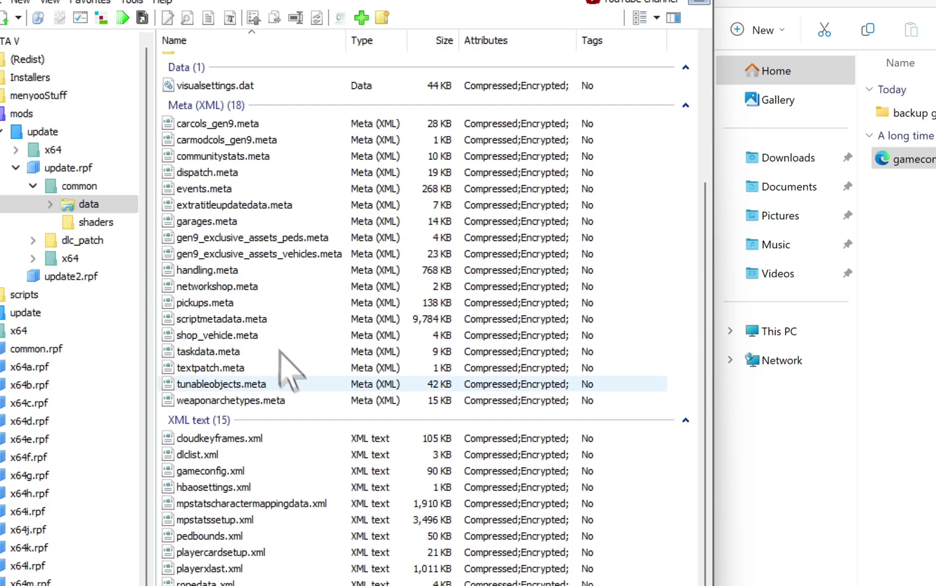
left_click(235, 470)
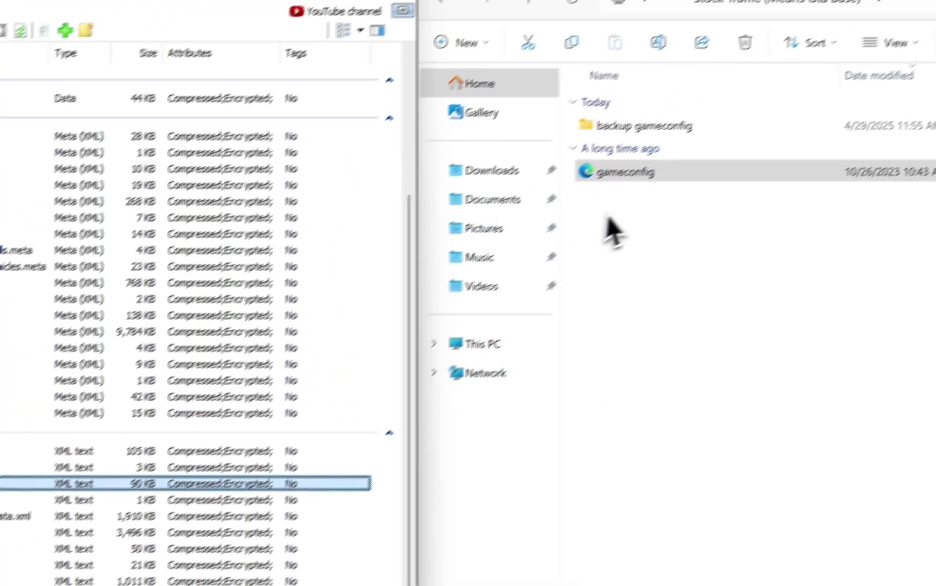
left_click(922, 159)
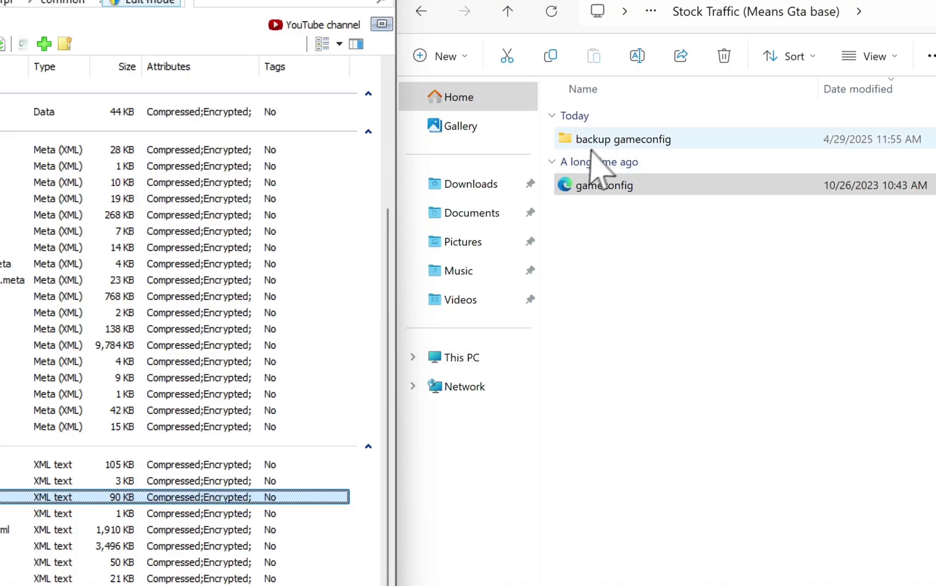
Copy the original gameconfig.xml from update.rpf into the backup gameconfig folder
double_click(609, 140)
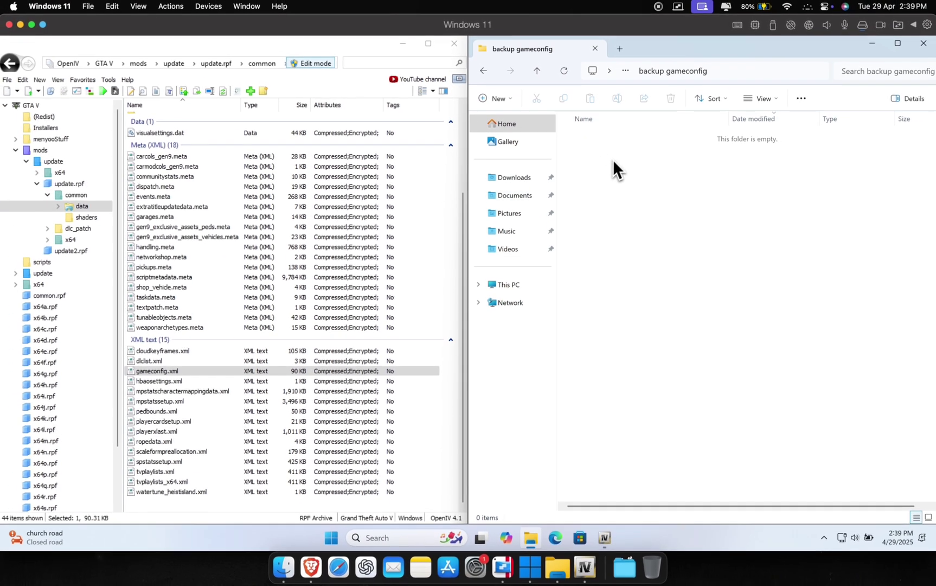
left_click(174, 371)
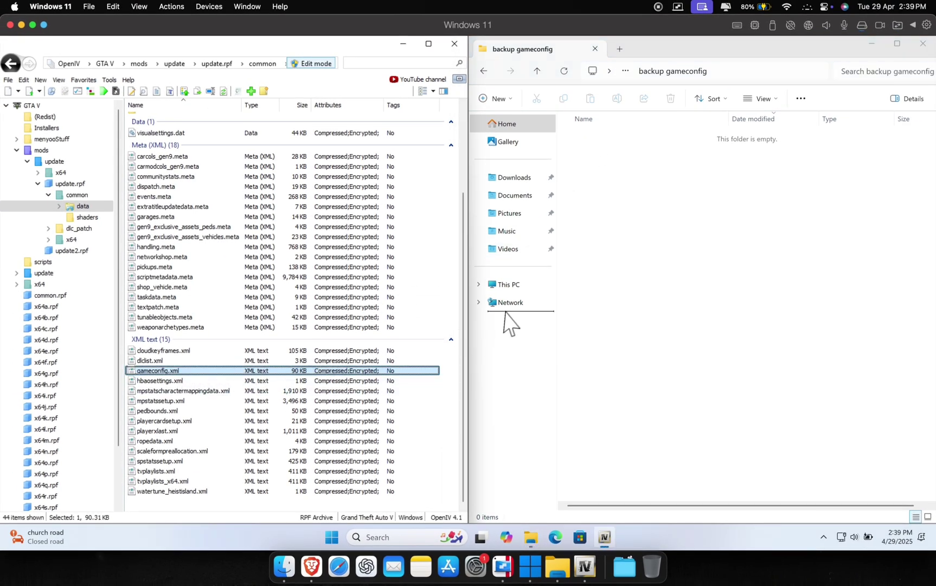
left_click_drag(662, 222, 659, 227)
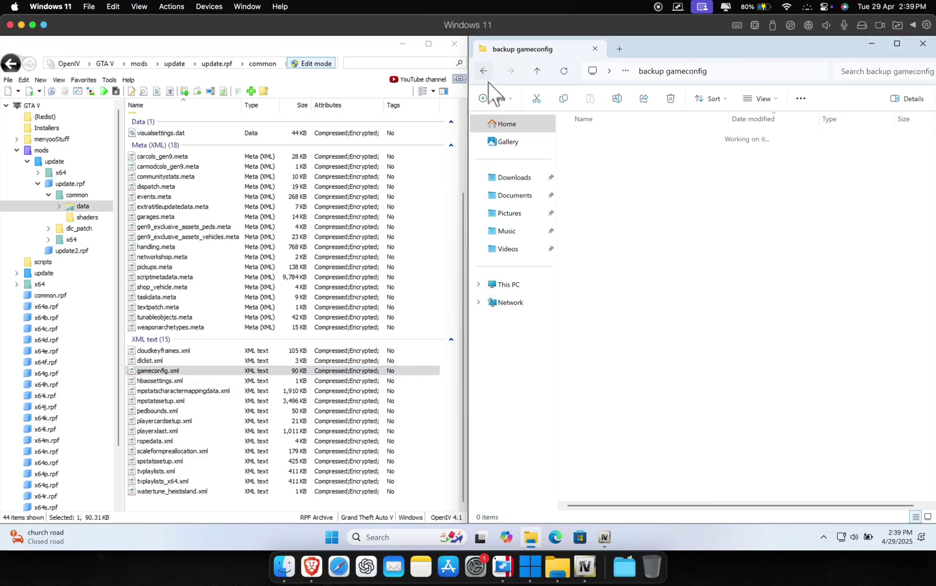
Drop the new gameconfig into the archive's data folder, then open the RmodCustoms LamborghiniSian 1.0 folder
key("alt+Left")
left_click(599, 178)
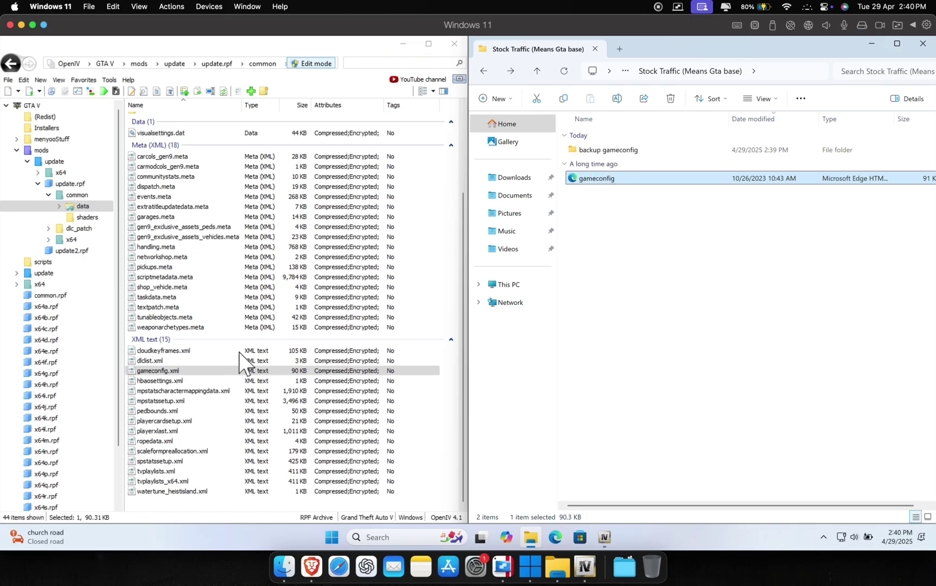
left_click(265, 329)
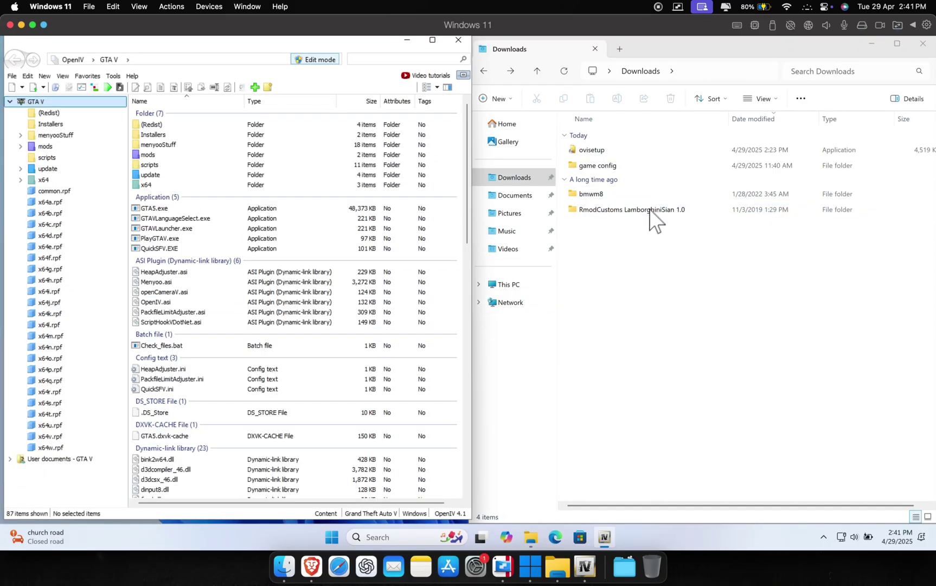
double_click(651, 210)
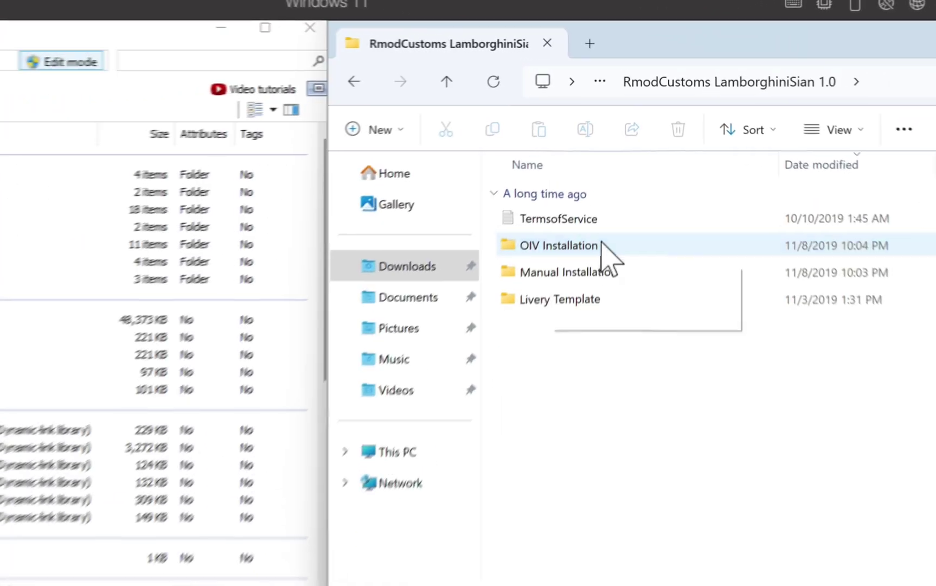
Load Rmod_Customs_LamborghiniSian.oiv from the OIV Installation folder into OpenIV's package installer
double_click(618, 166)
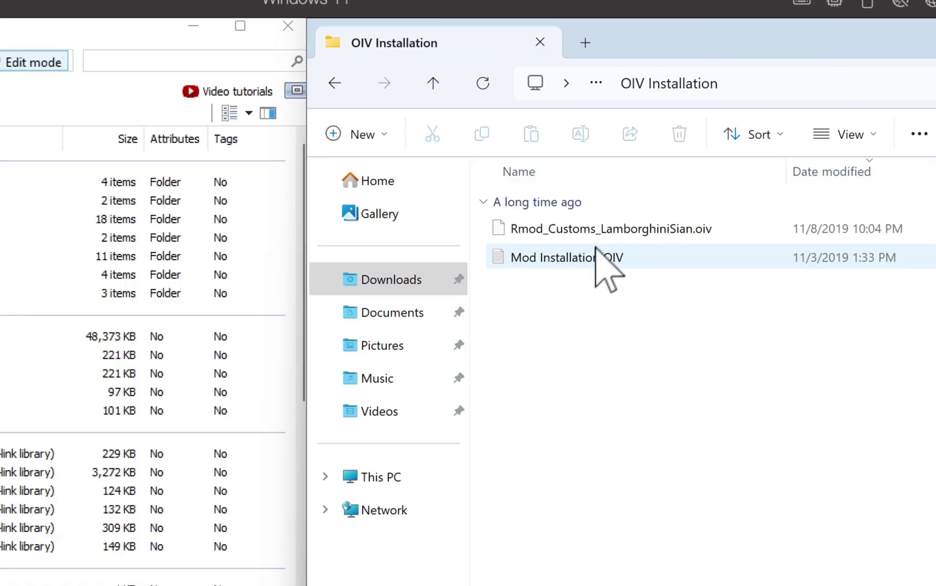
left_click(600, 232)
left_click_drag(673, 239, 15, 392)
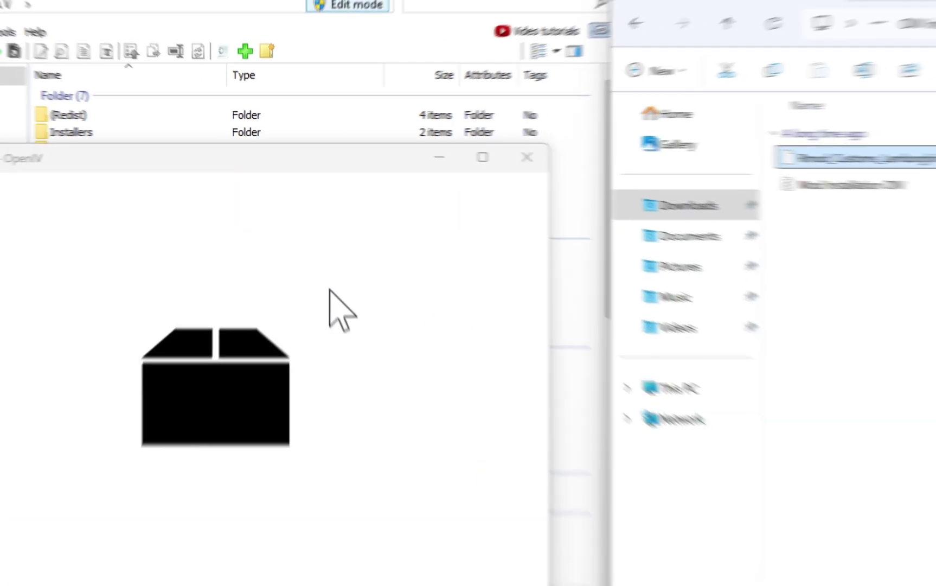